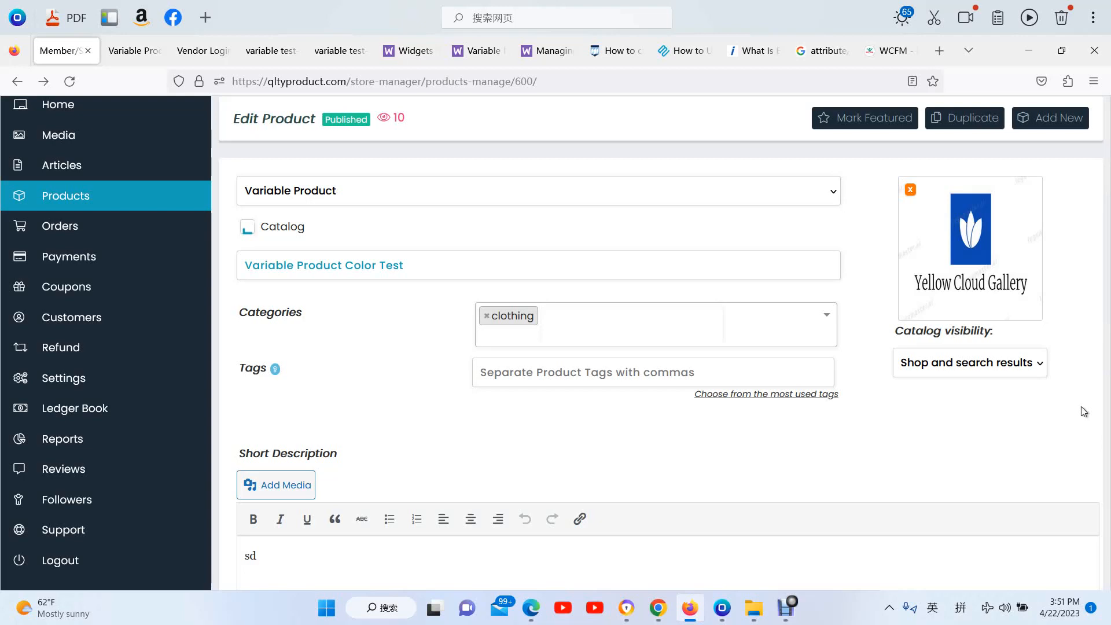
- View the Variable Product Color Test storefront page in Chrome and return to the Firefox product editor
left_click(659, 608)
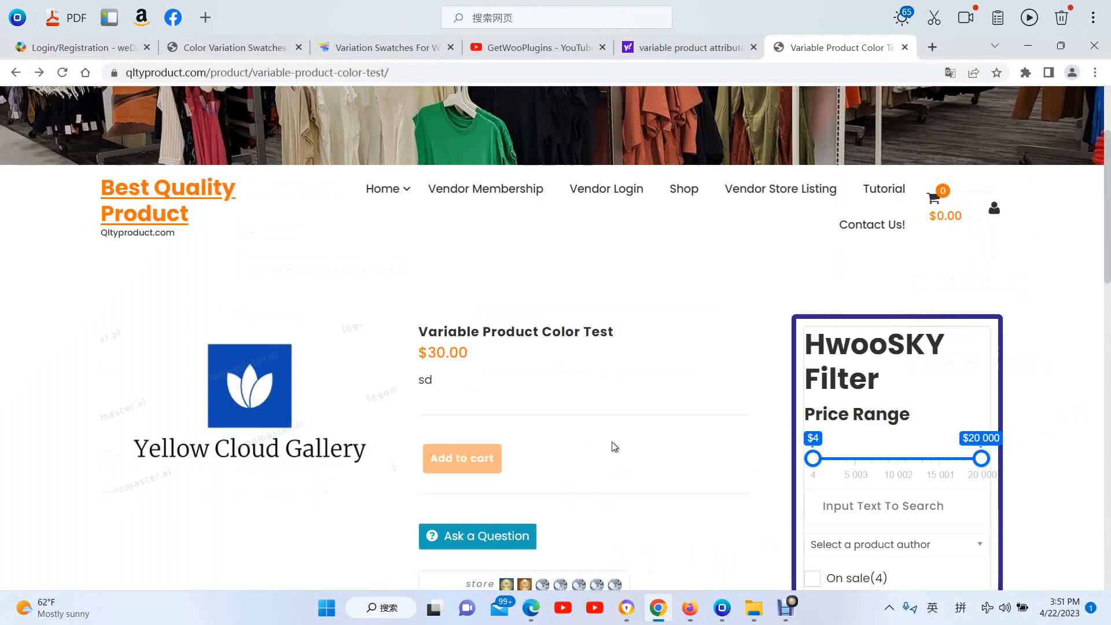
scroll(575, 421, "down", 3)
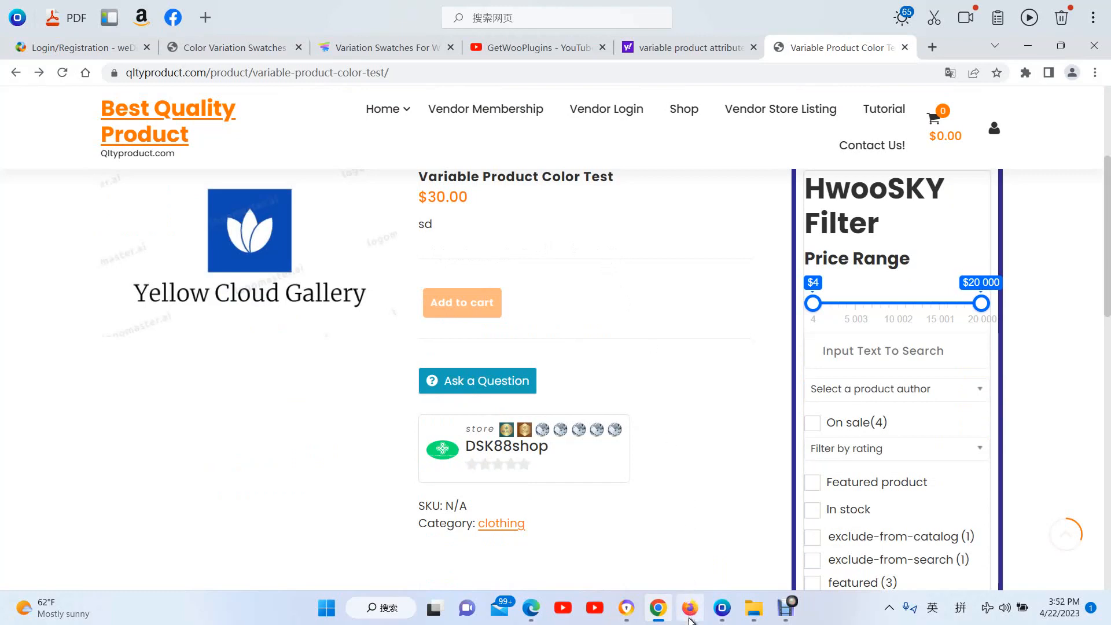
mouse_move(690, 616)
left_click(701, 566)
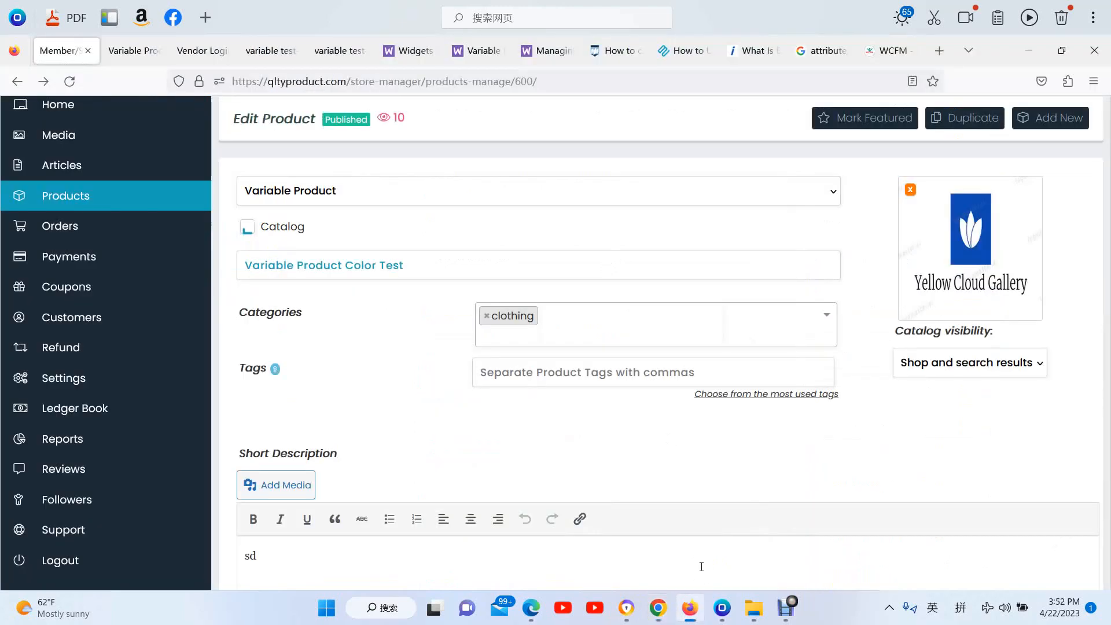
- Activate the Color attribute in the attributes section of Variable Product Color Test
scroll(829, 485, "up", 5)
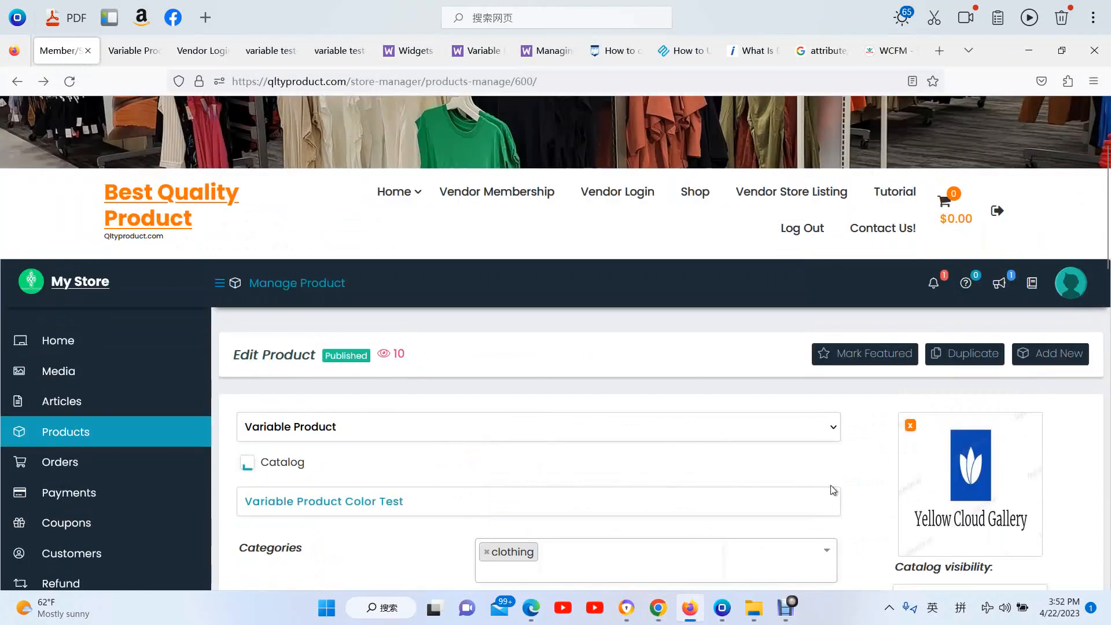
scroll(831, 485, "down", 5)
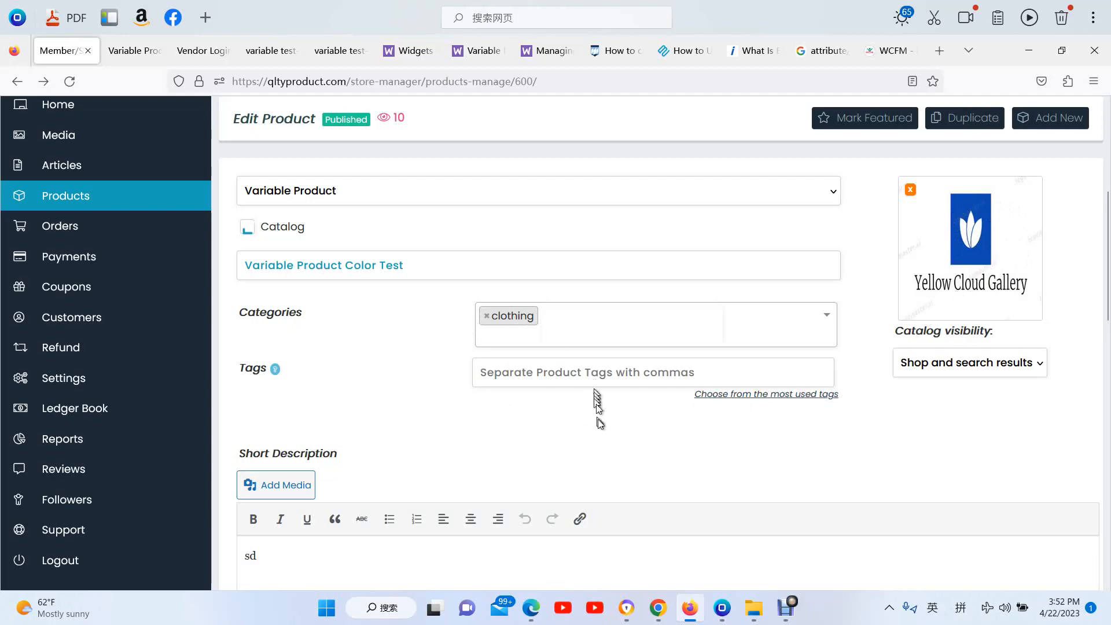
scroll(599, 423, "down", 4)
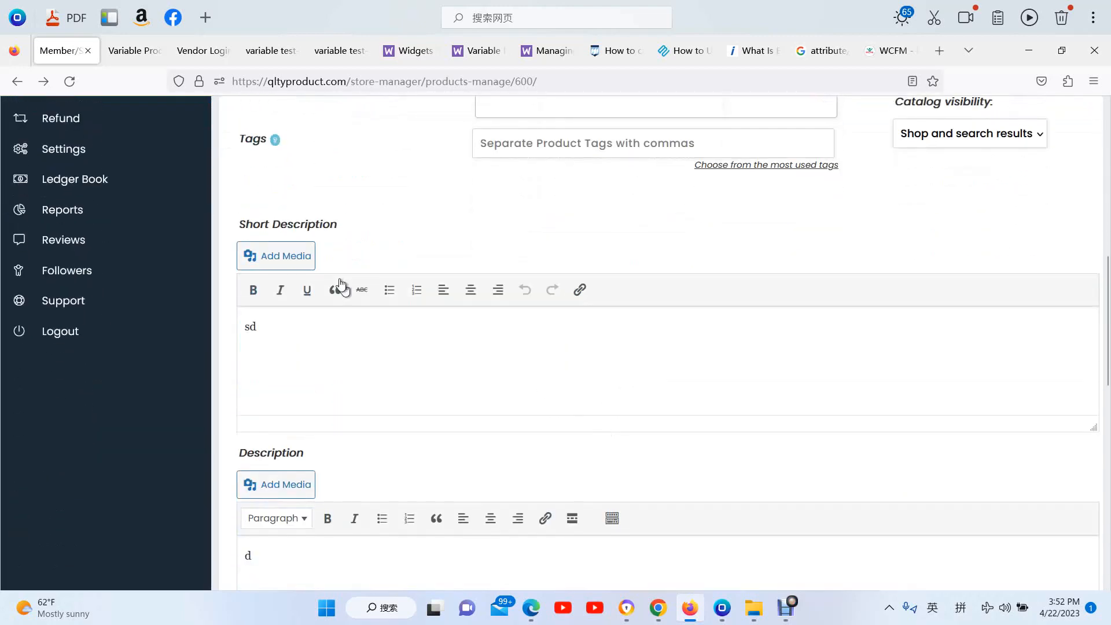
scroll(297, 346, "down", 1)
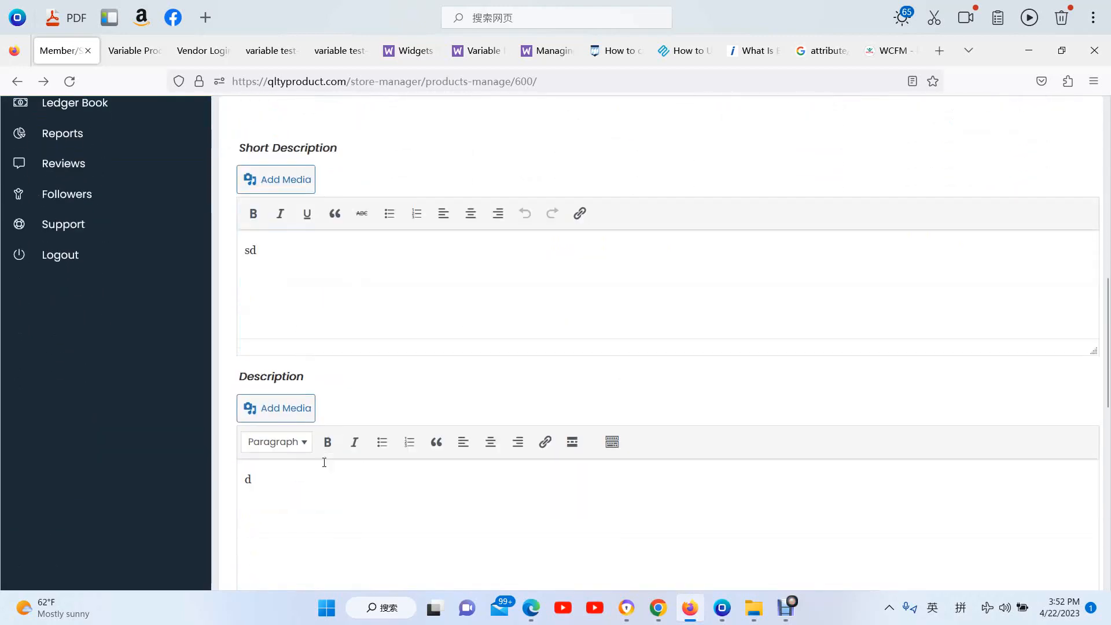
scroll(324, 457, "down", 2)
scroll(330, 355, "down", 2)
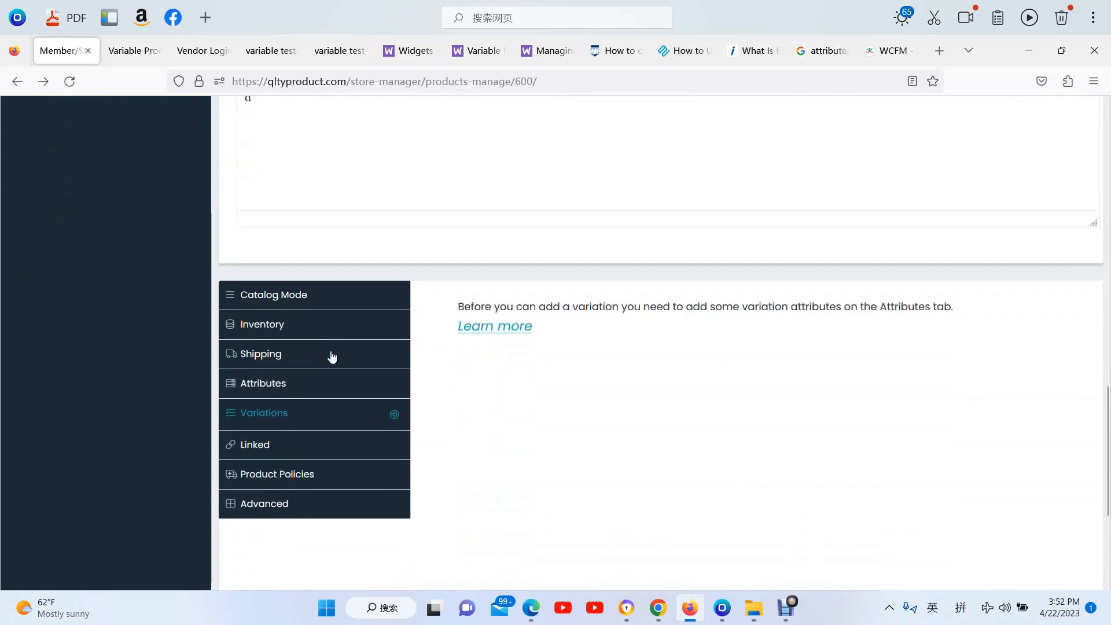
scroll(332, 356, "down", 1)
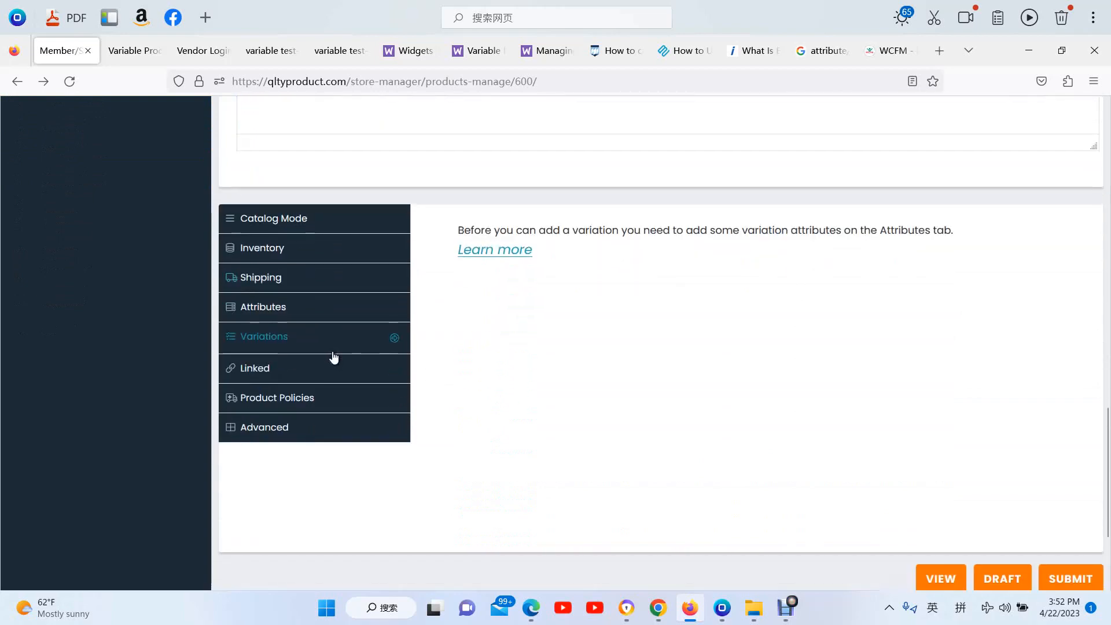
left_click(298, 309)
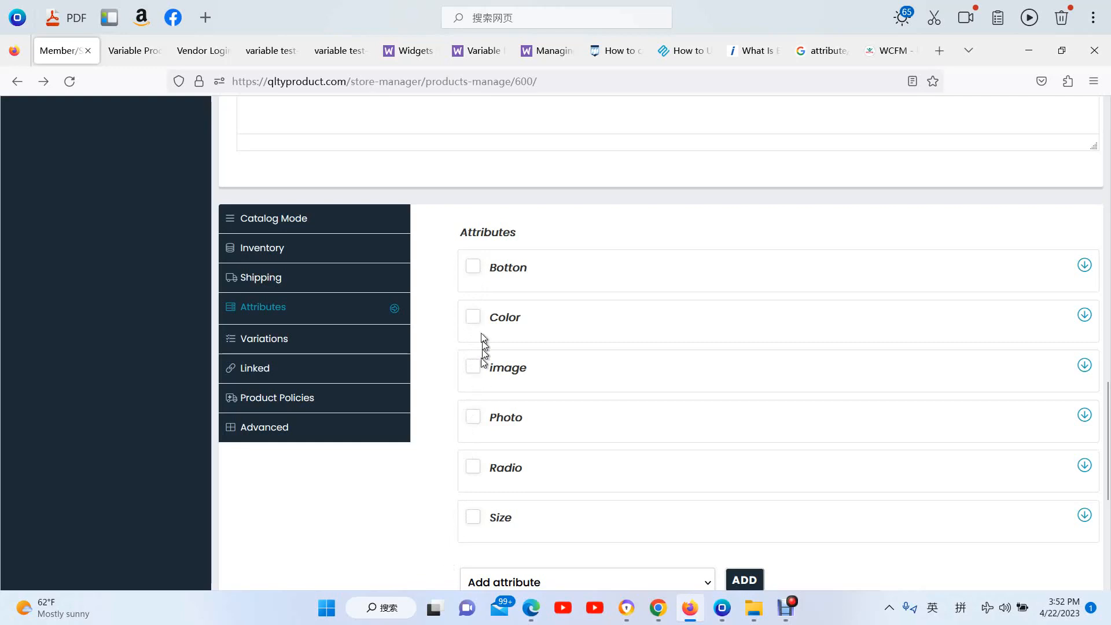
left_click(473, 317)
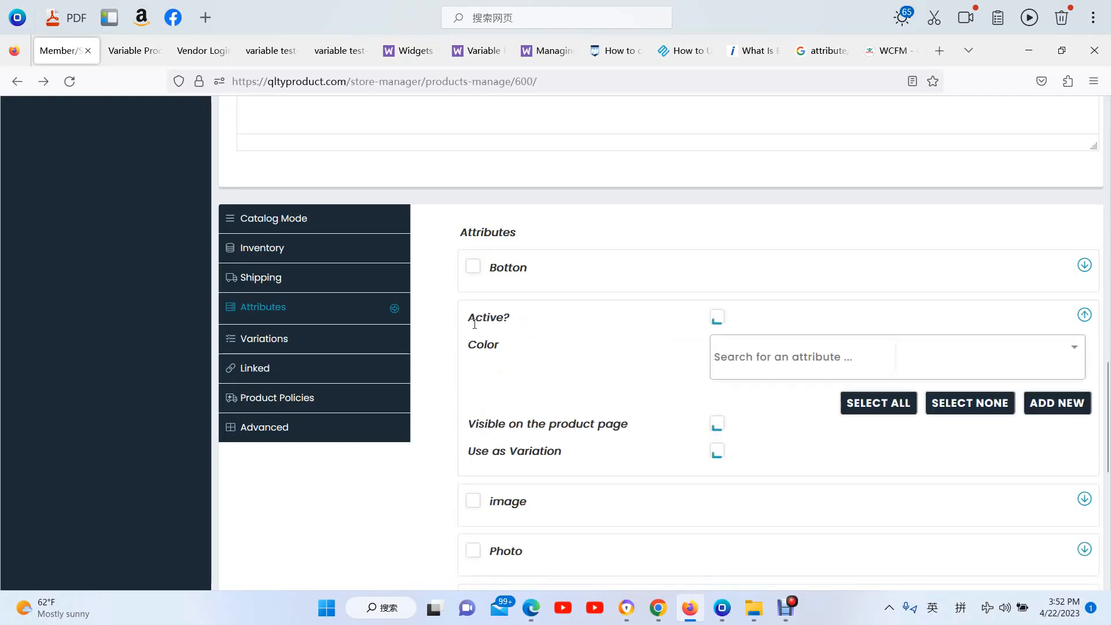
- Add Aqua, Black and Blue as values of the Color attribute
left_click(802, 373)
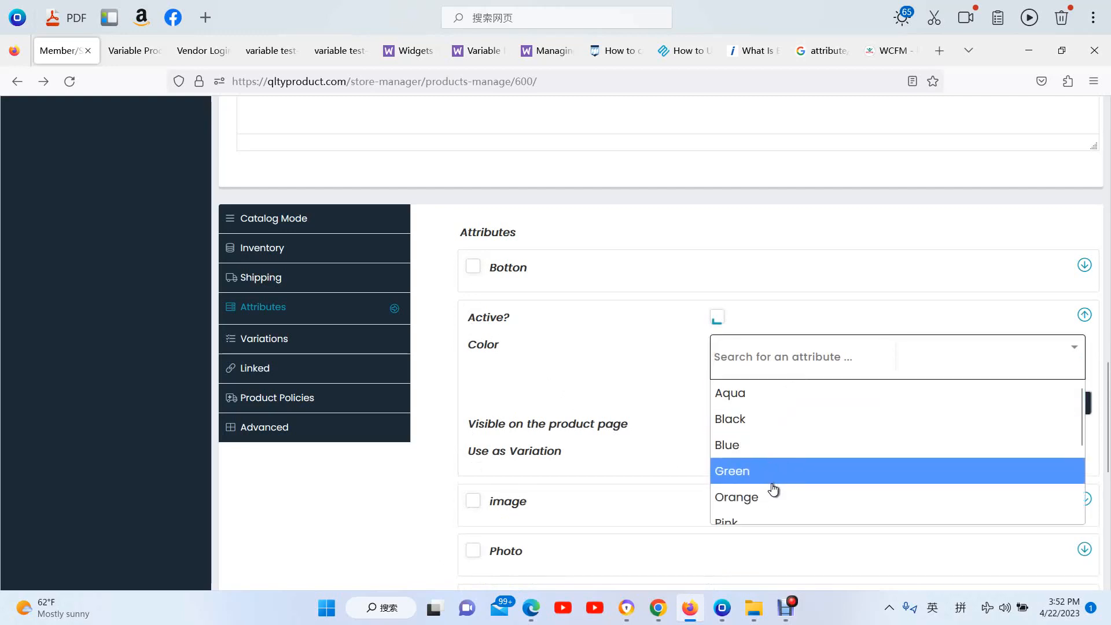
left_click(763, 396)
left_click(789, 376)
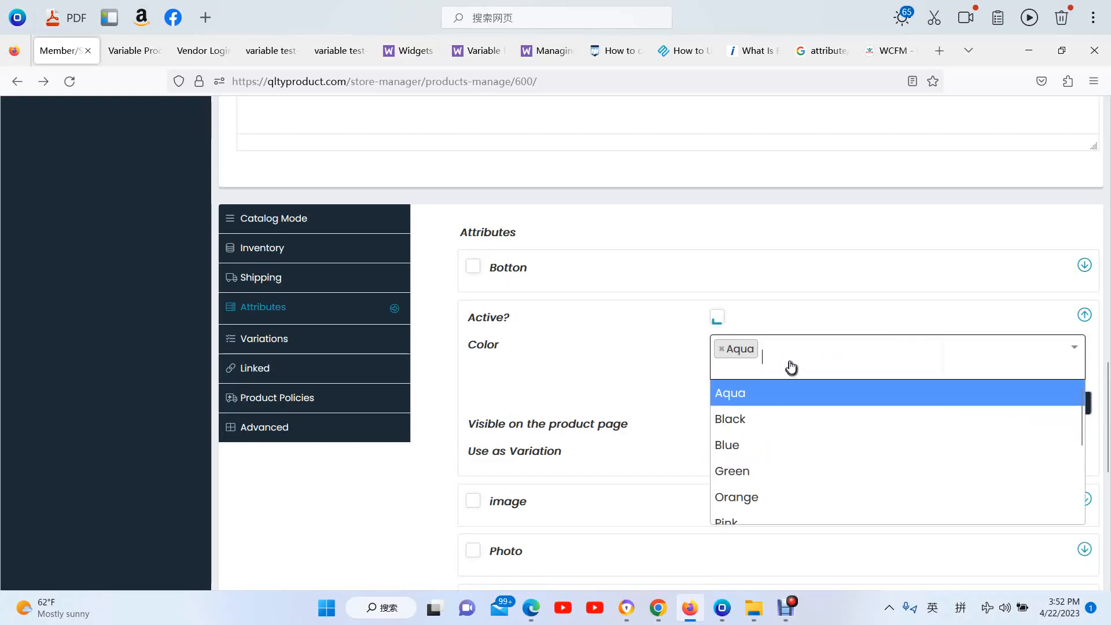
left_click(756, 421)
left_click(833, 361)
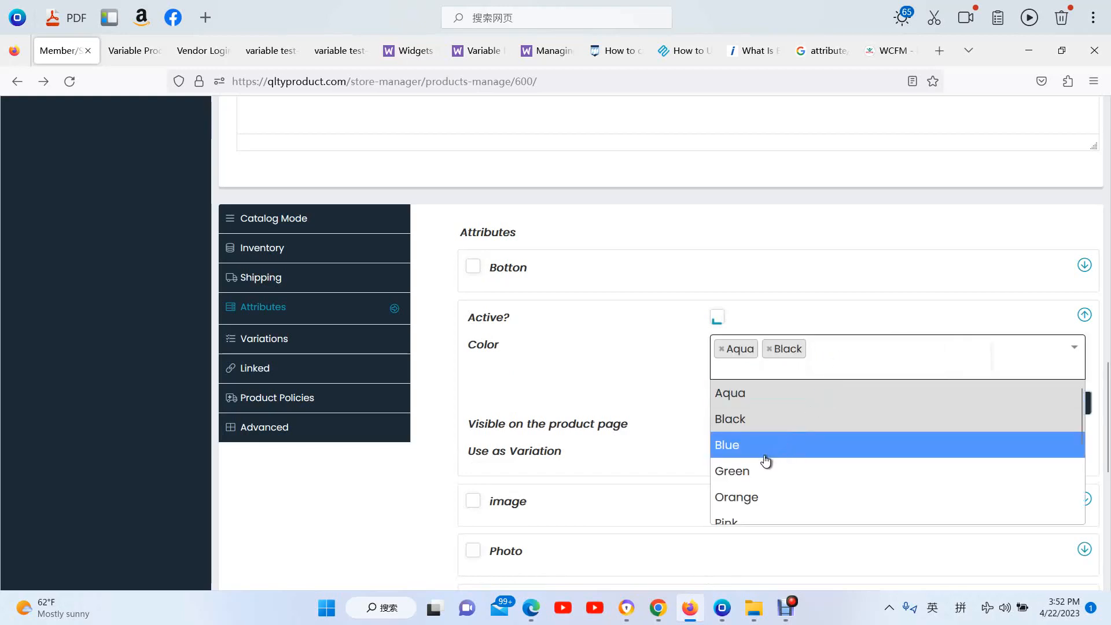
left_click(769, 454)
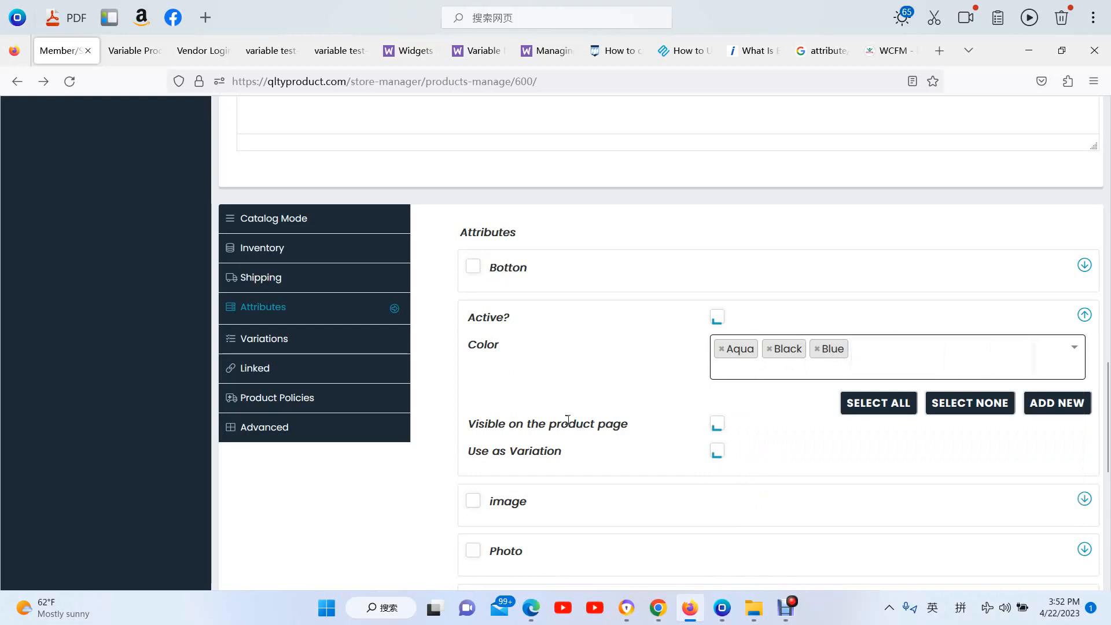
- Examine the color choices offered for the product's default form values and for its existing variation
scroll(572, 409, "down", 4)
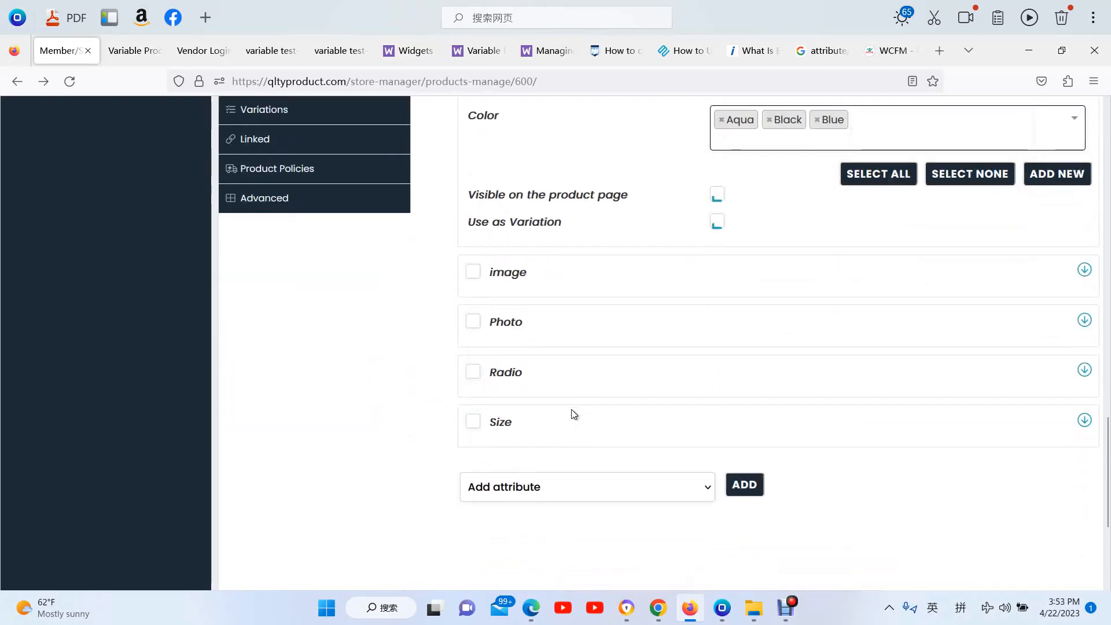
scroll(572, 408, "up", 4)
left_click(298, 342)
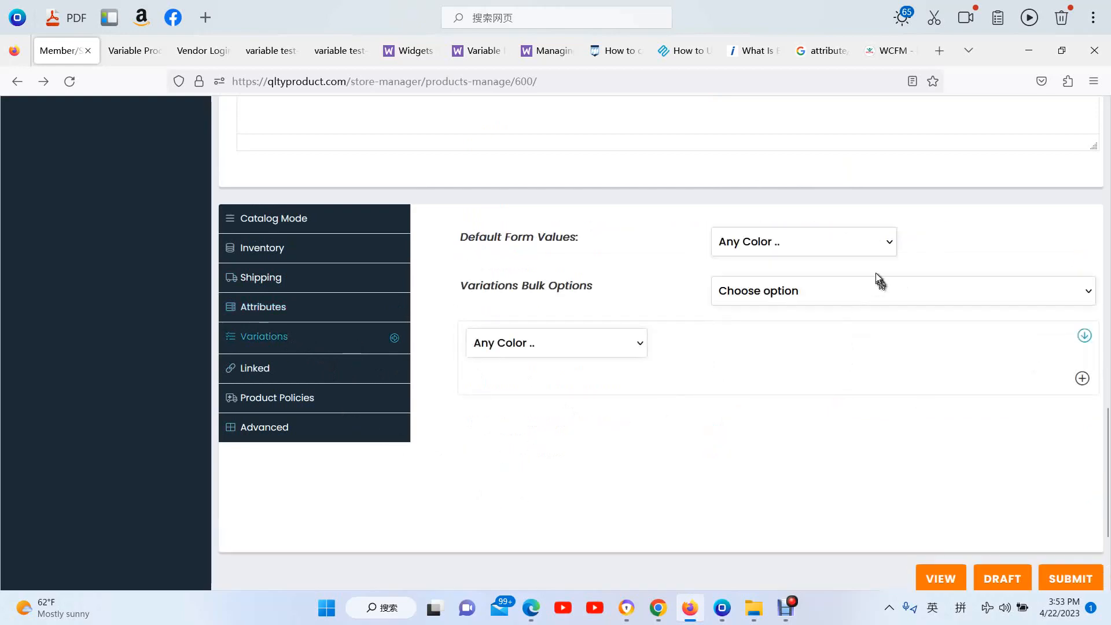
left_click(890, 243)
left_click(894, 243)
left_click(641, 343)
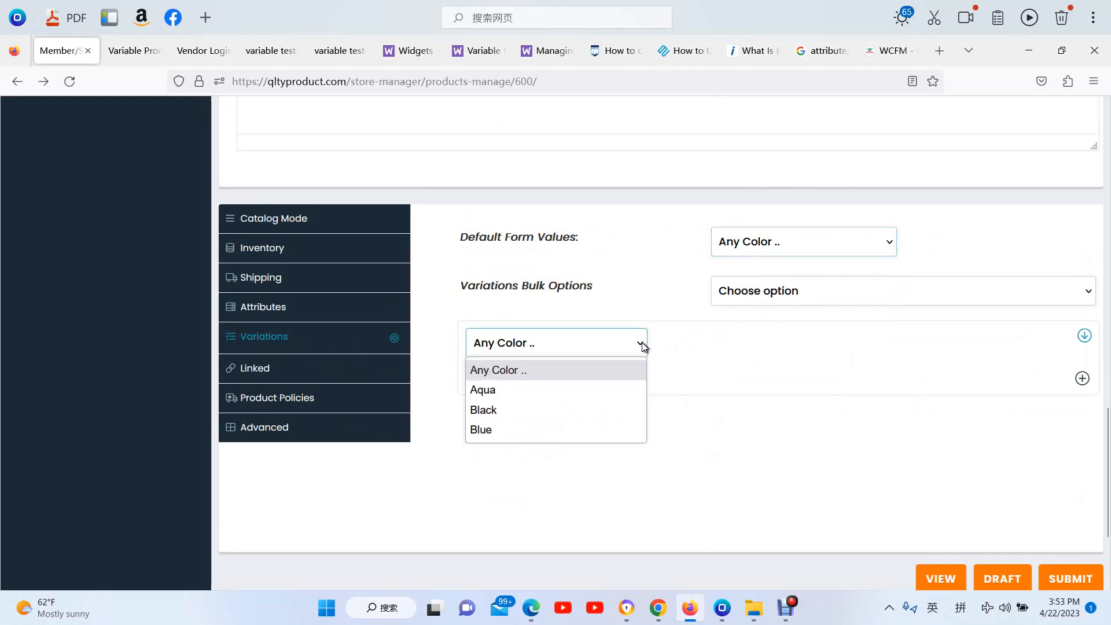
left_click(641, 343)
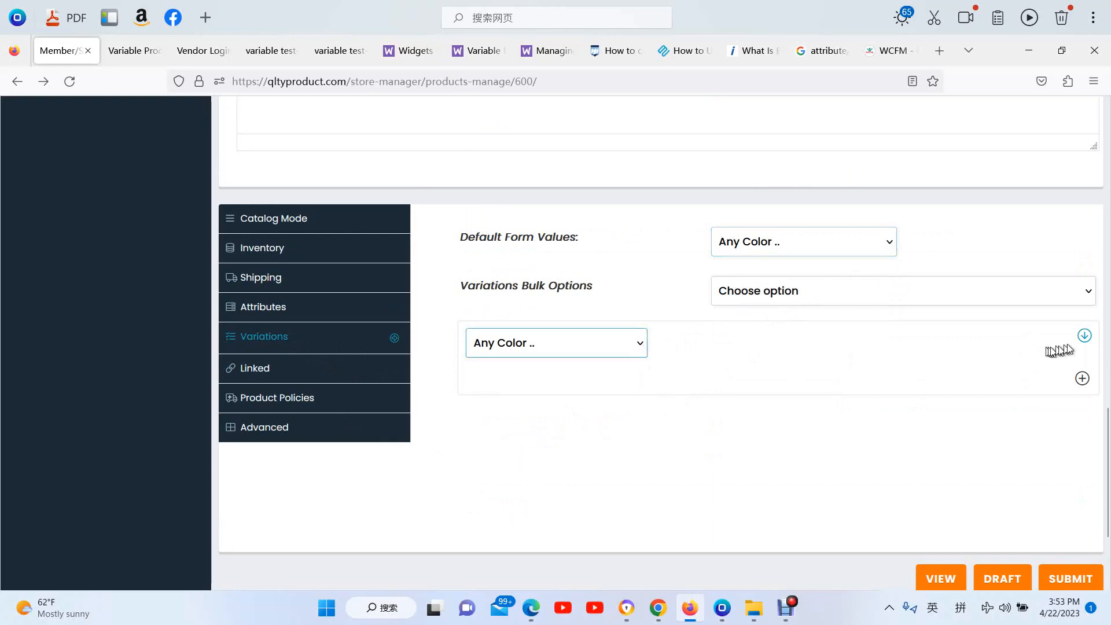
- Expand the Any Color variation to review its details and submit the product
left_click(1084, 335)
scroll(994, 364, "down", 3)
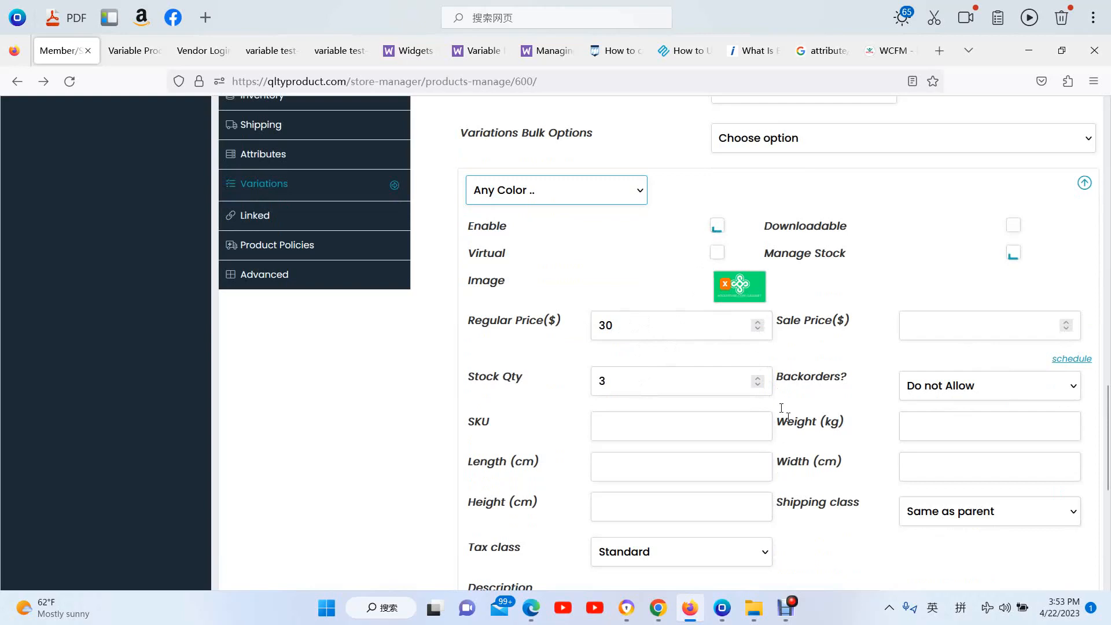
scroll(841, 454, "down", 6)
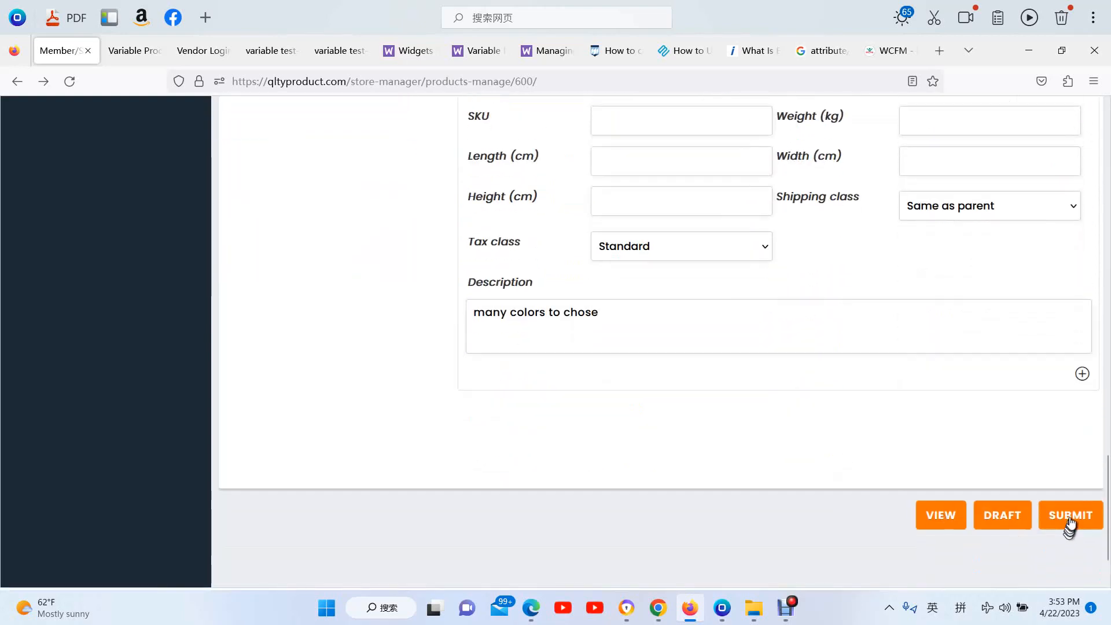
left_click(1069, 519)
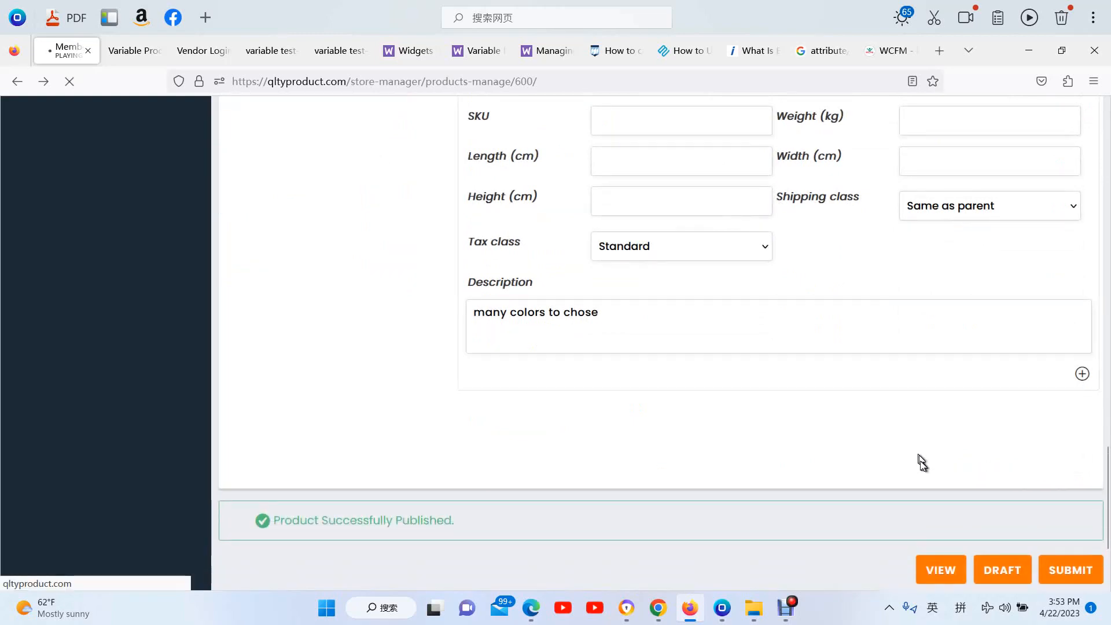
- Switch to Chrome and reload the Variable Product Color Test storefront page
mouse_move(658, 607)
left_click(656, 573)
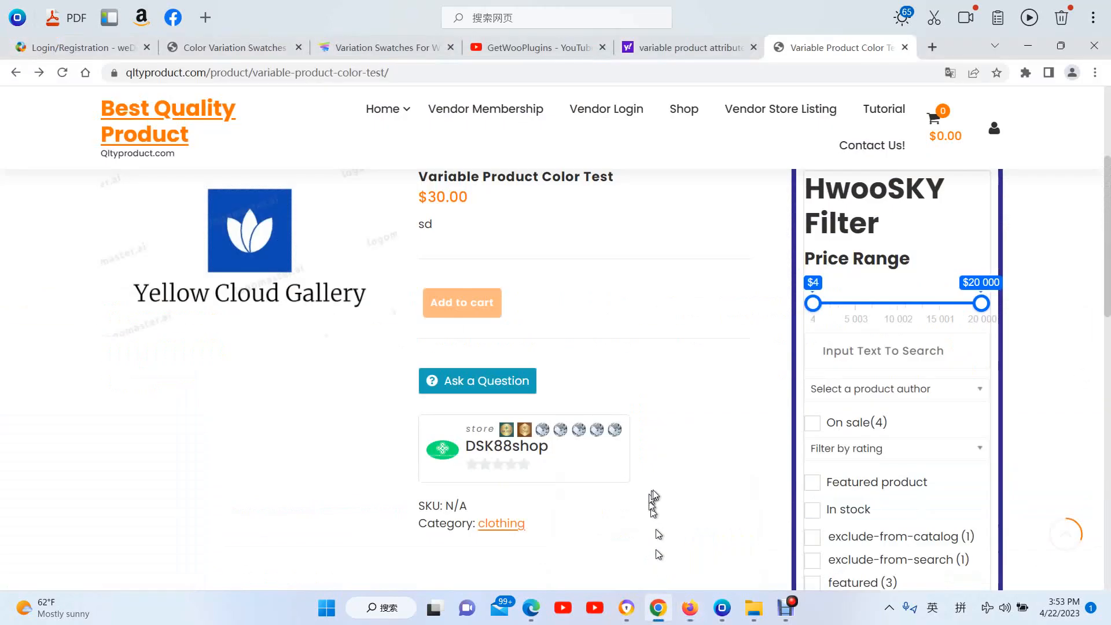
left_click(421, 71)
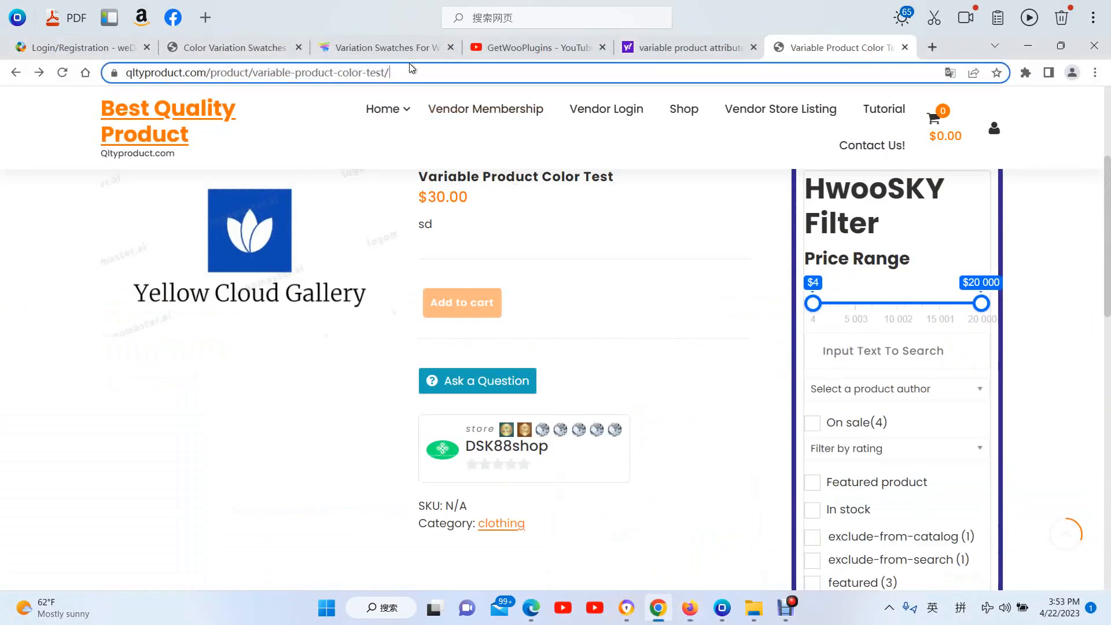
key("Return")
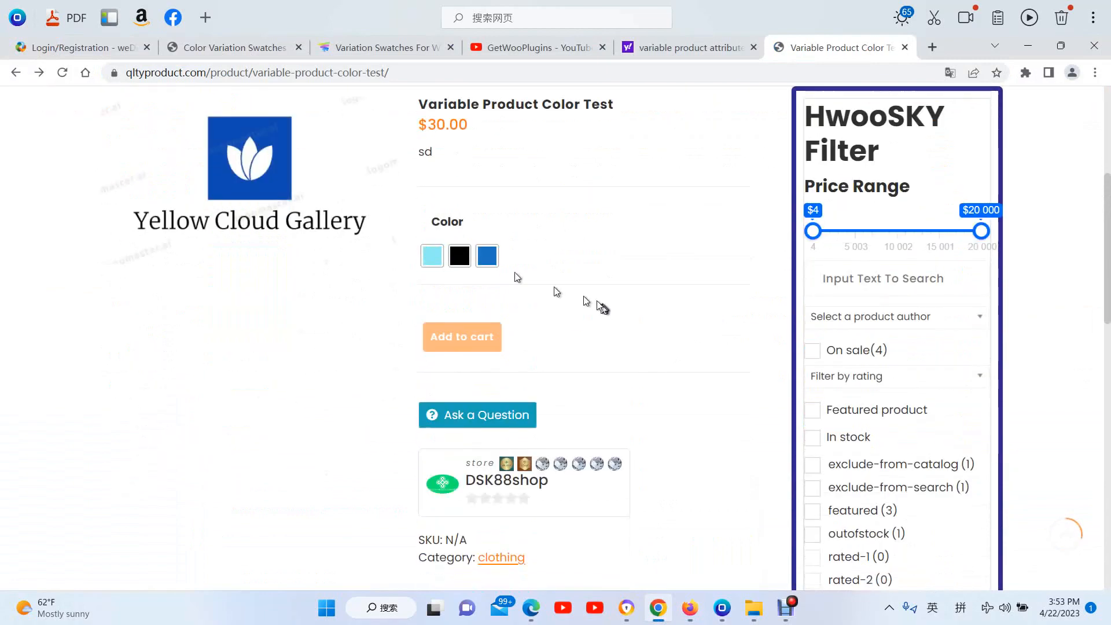
- Test the Aqua, Black and Blue color swatches one after another on the storefront page
scroll(272, 209, "up", 1)
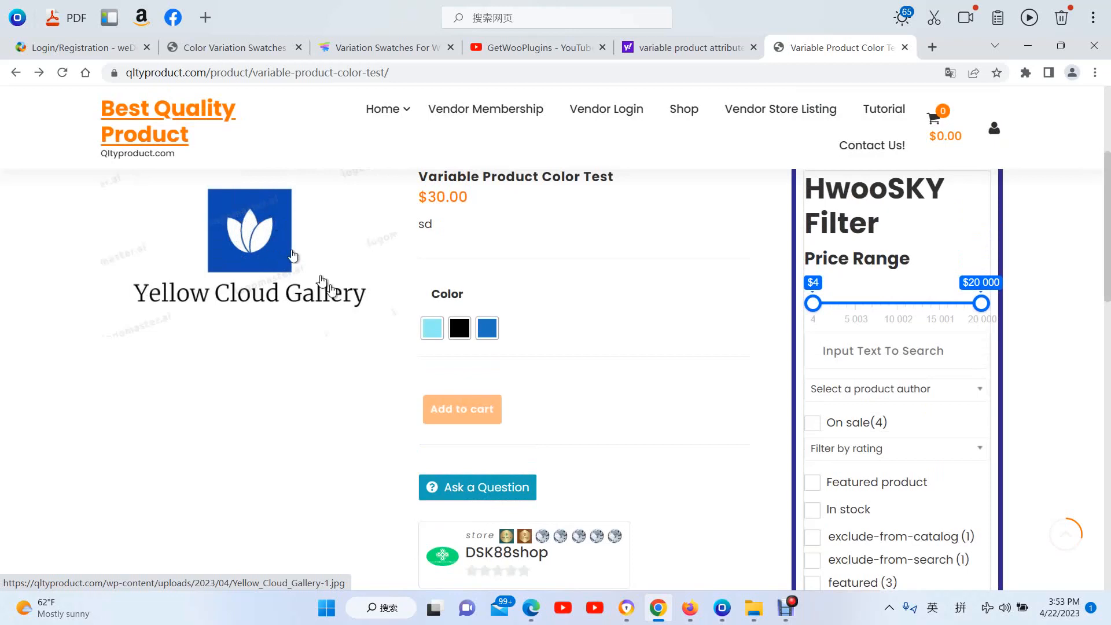
left_click(432, 329)
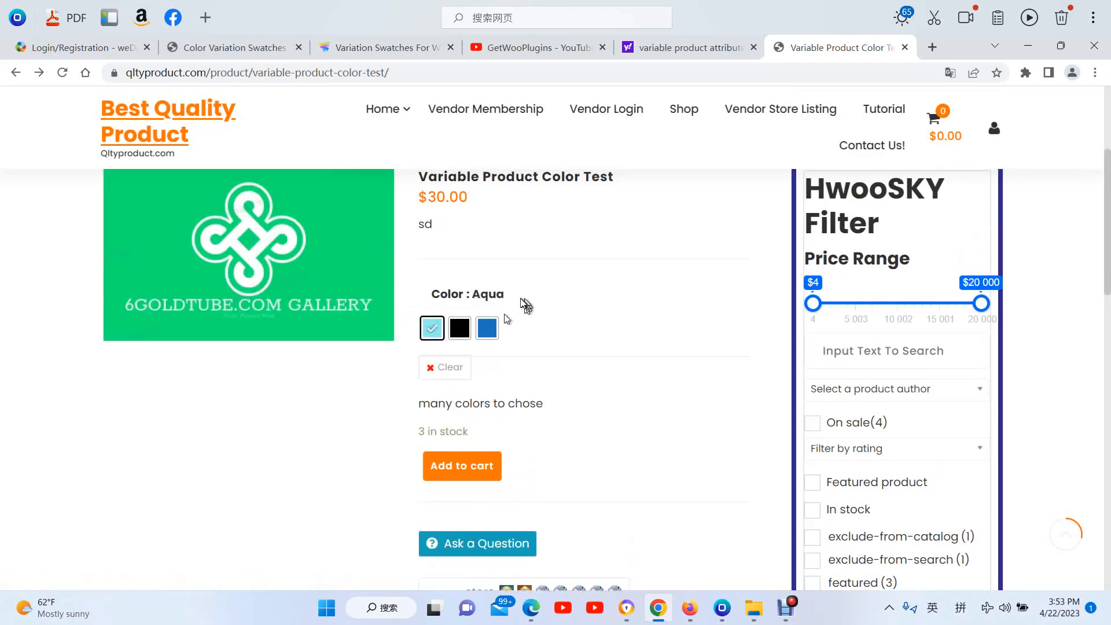
left_click(460, 336)
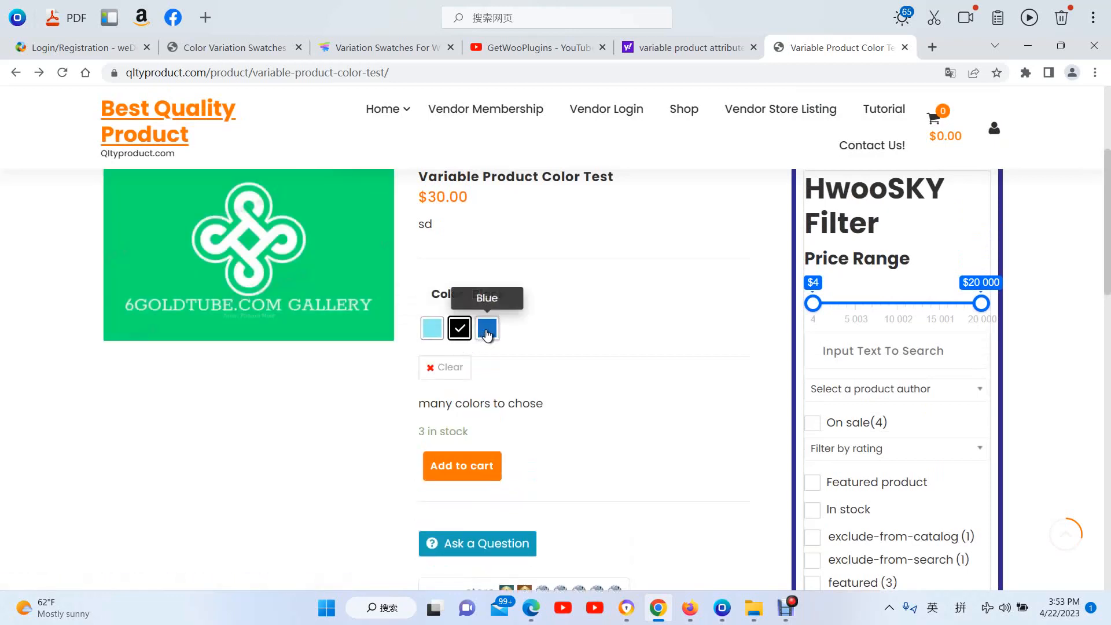
left_click(487, 331)
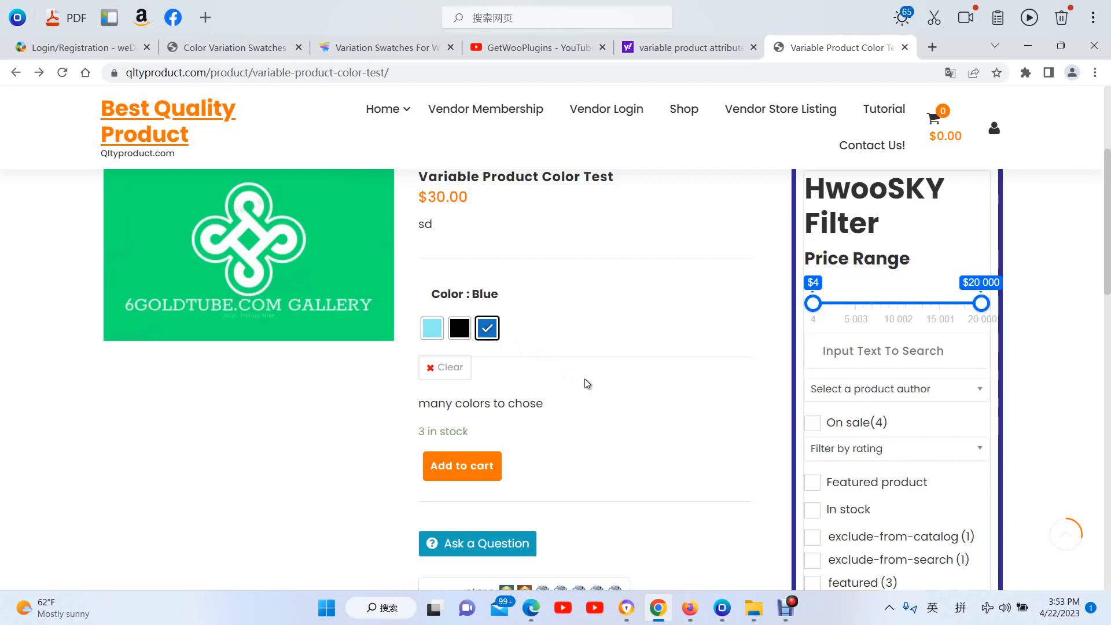
- Switch back to Firefox and assign all available colors to the product's Color attribute
mouse_move(721, 606)
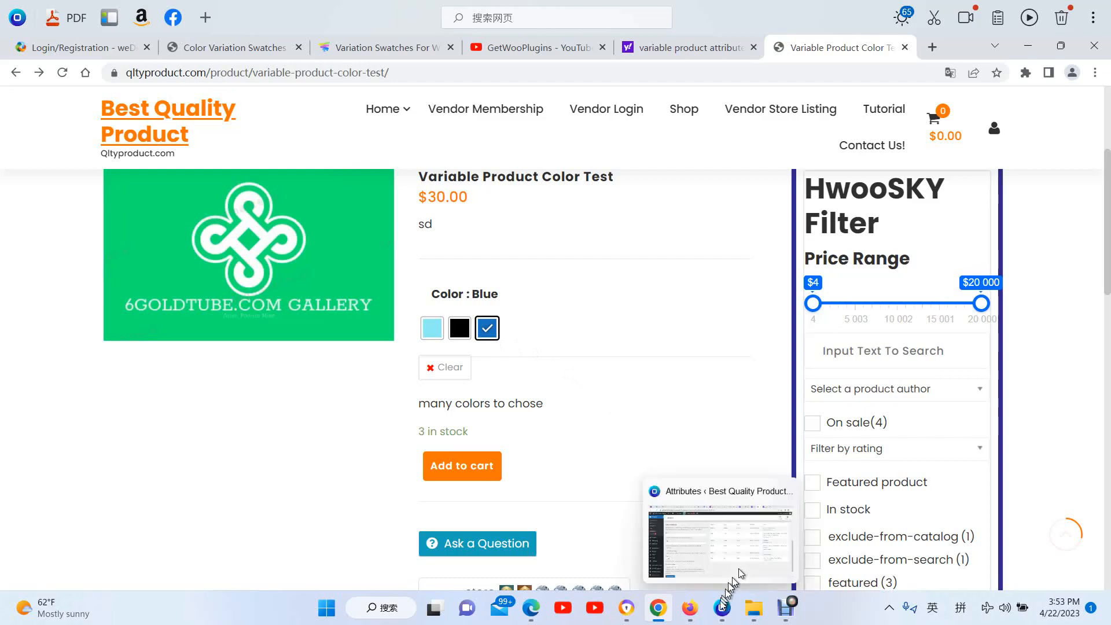
left_click(691, 546)
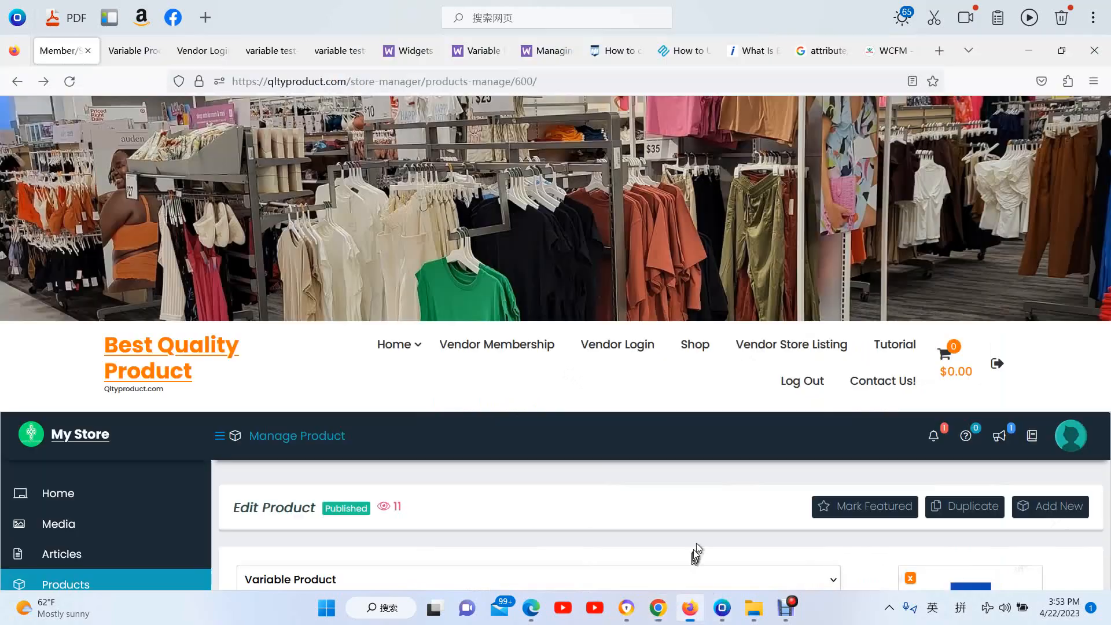
scroll(709, 468, "down", 20)
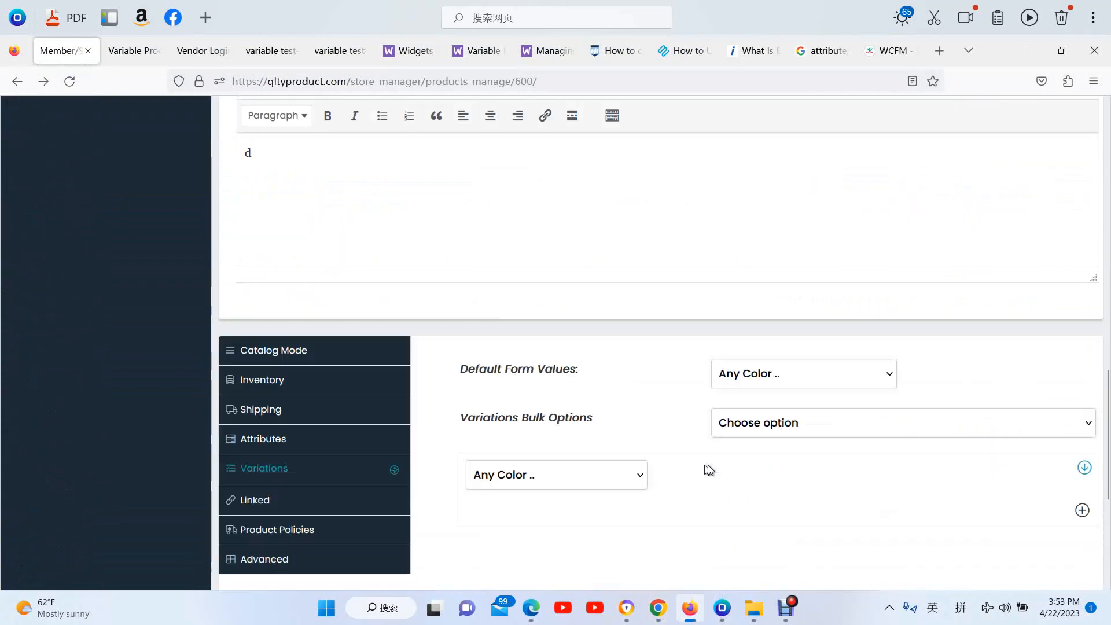
scroll(707, 464, "up", 3)
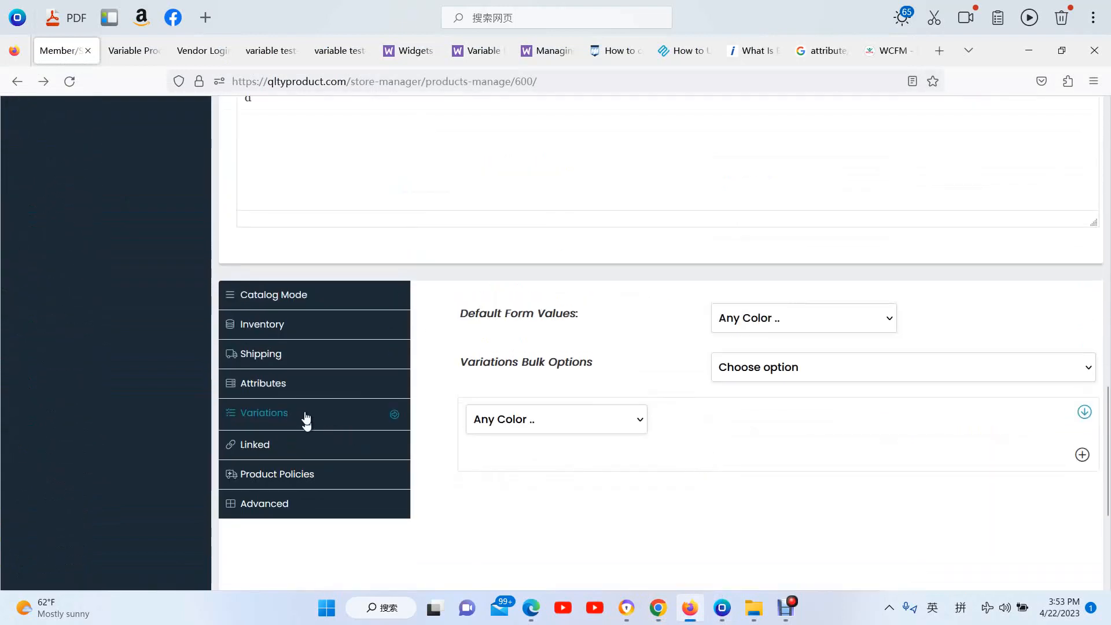
left_click(282, 391)
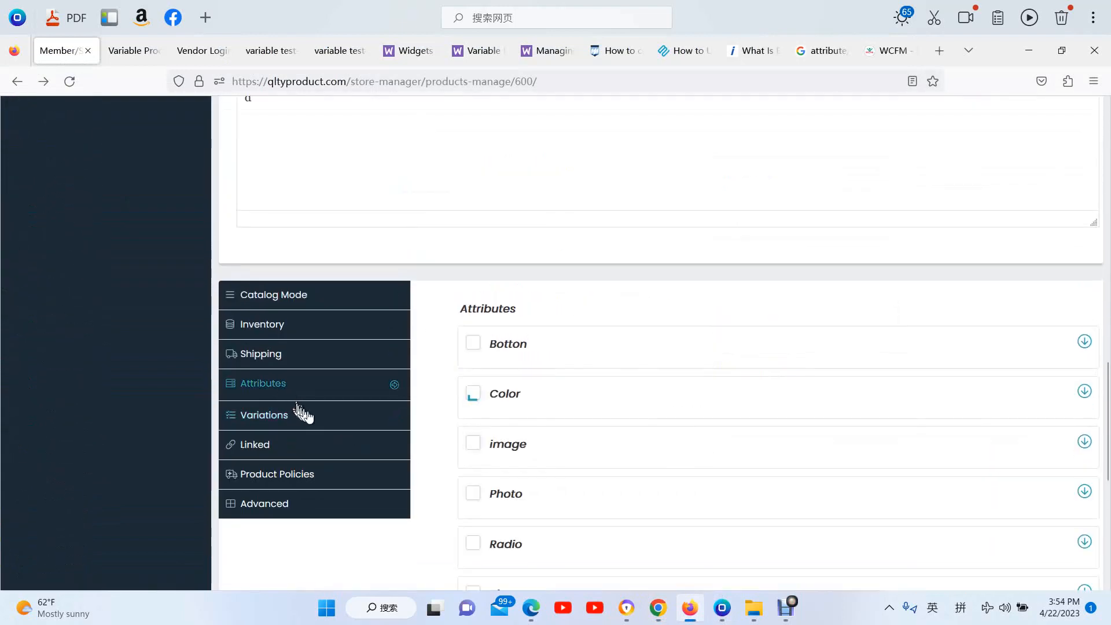
left_click(1081, 396)
scroll(1043, 407, "down", 3)
left_click(898, 379)
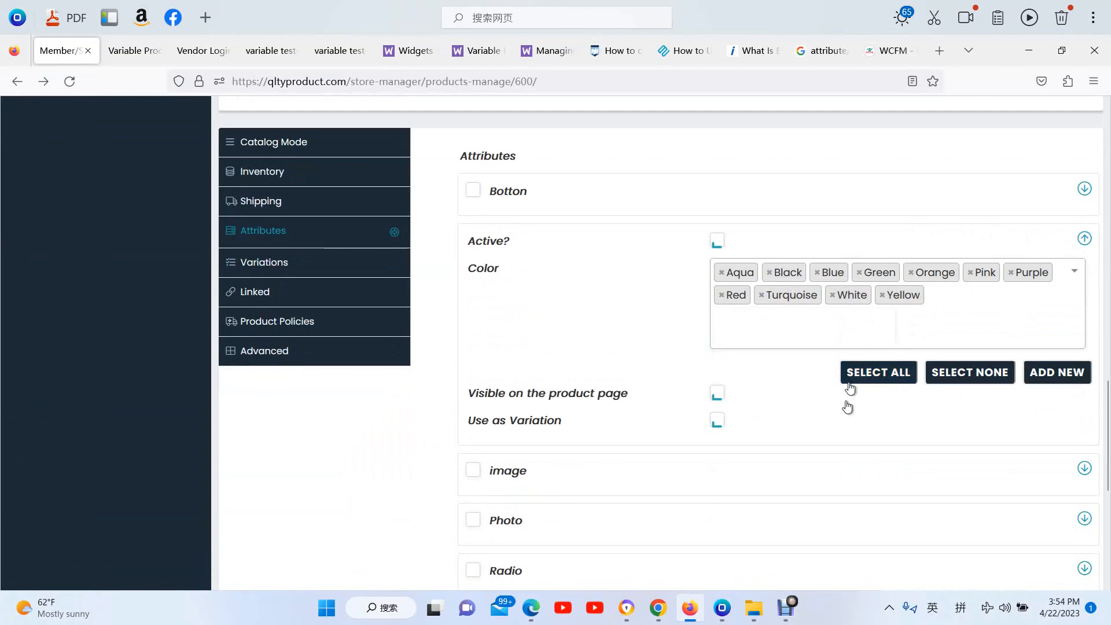
- Check the colors offered for the Any Color variation, leave it on Any Color and submit the product
scroll(844, 405, "down", 6)
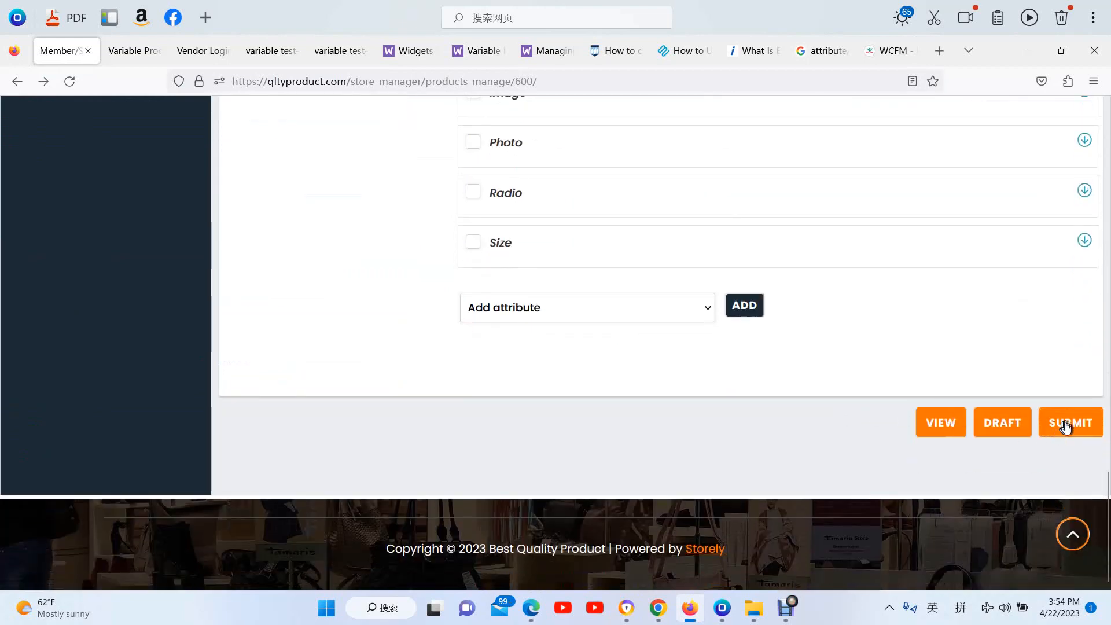
scroll(561, 317, "up", 6)
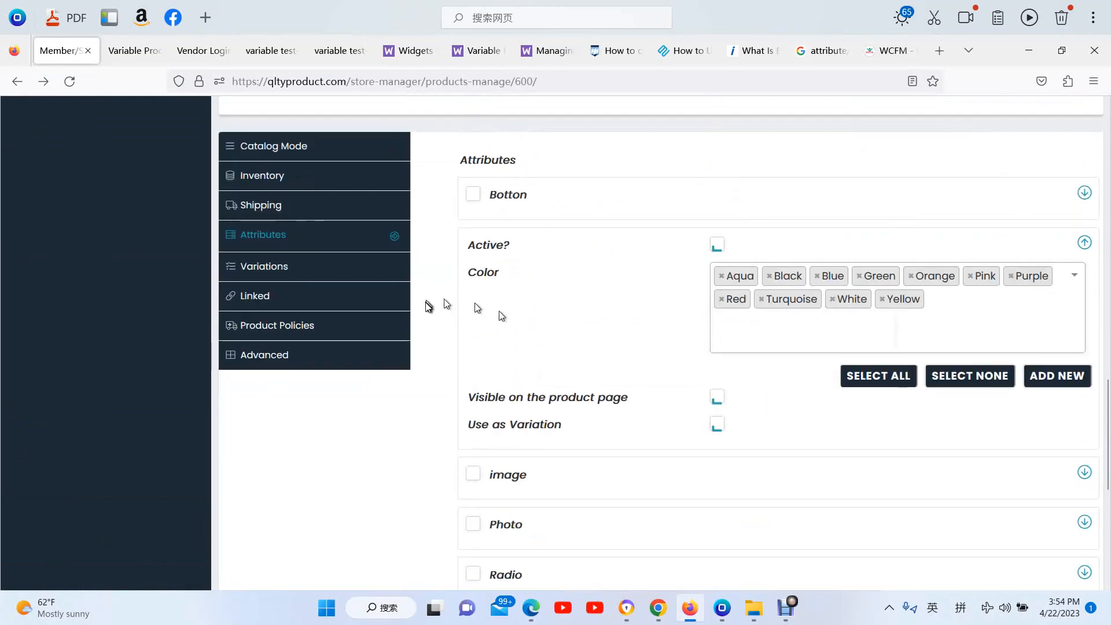
left_click(304, 266)
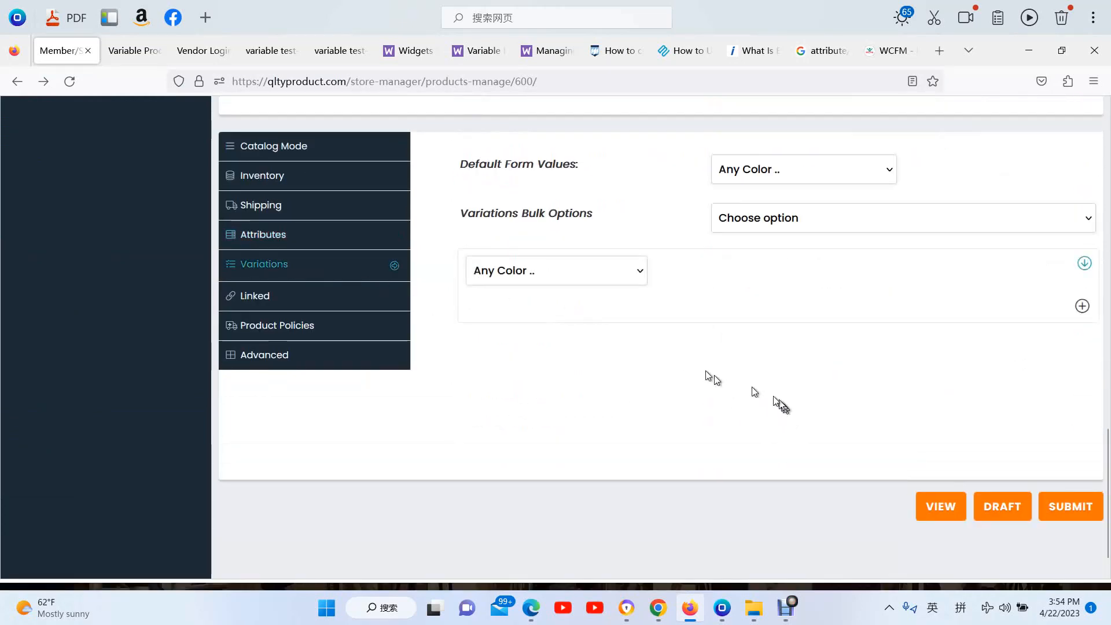
left_click(639, 276)
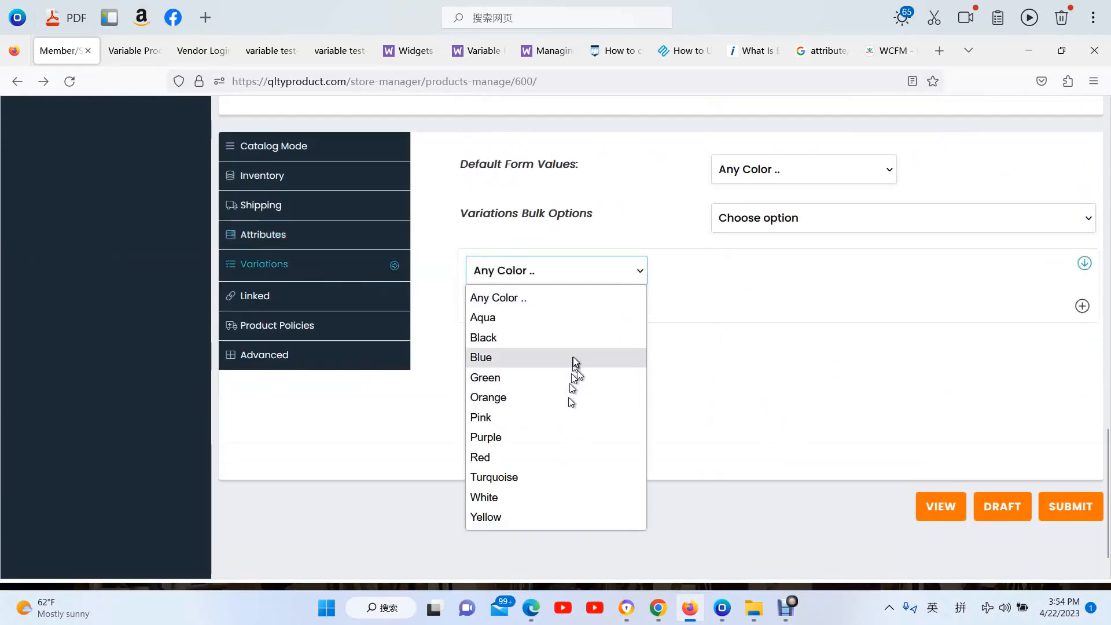
left_click(806, 331)
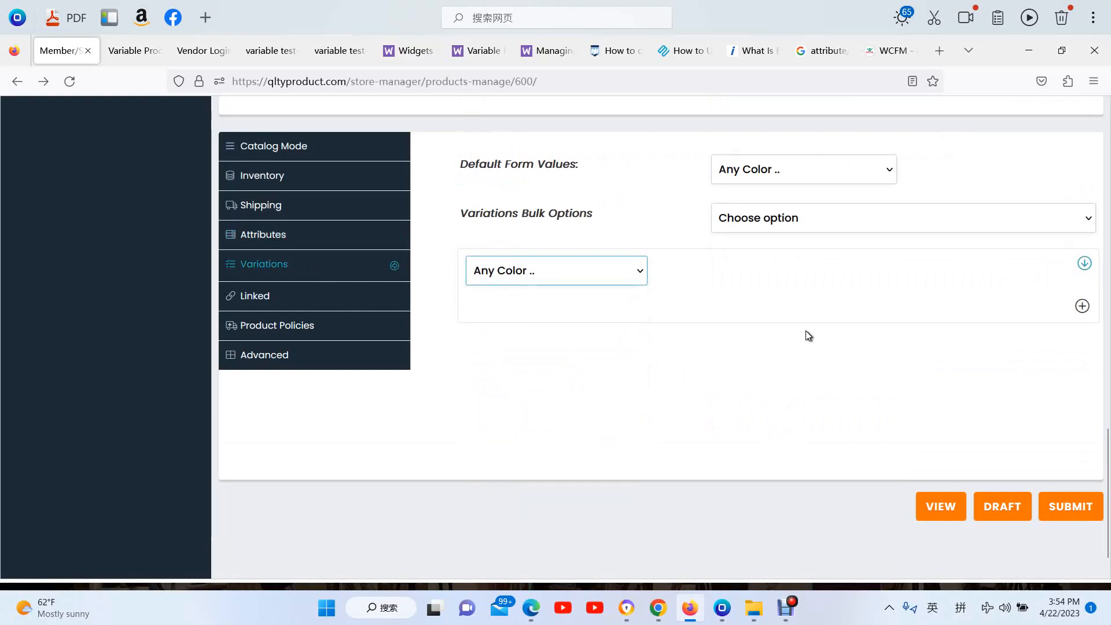
left_click(1070, 508)
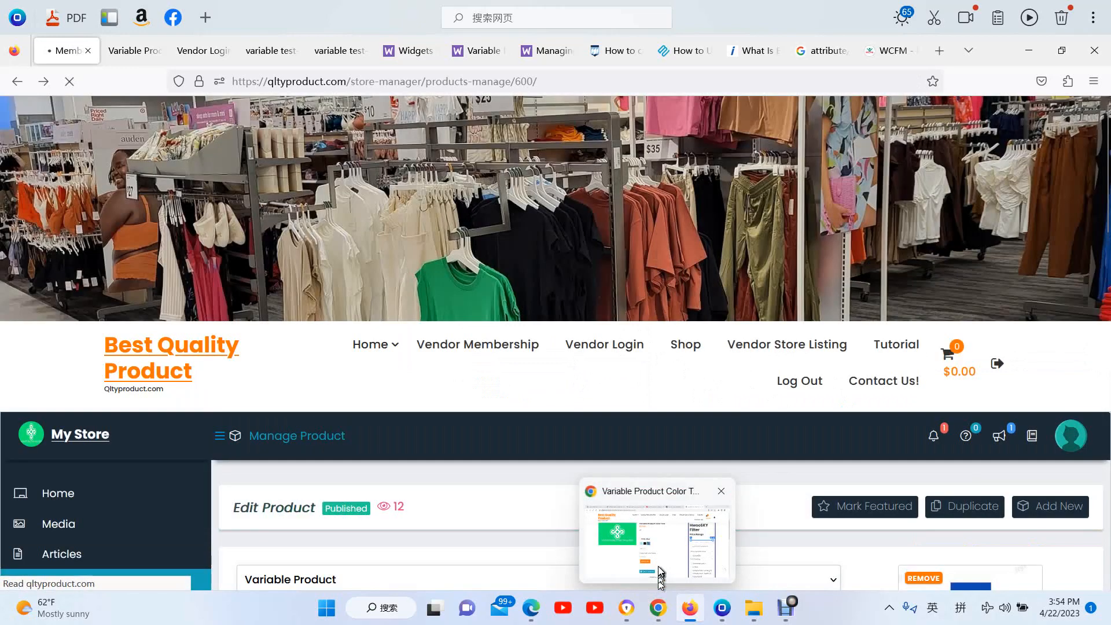
- Switch to Chrome and reload the Variable Product Color Test page to check its color swatches
left_click(659, 573)
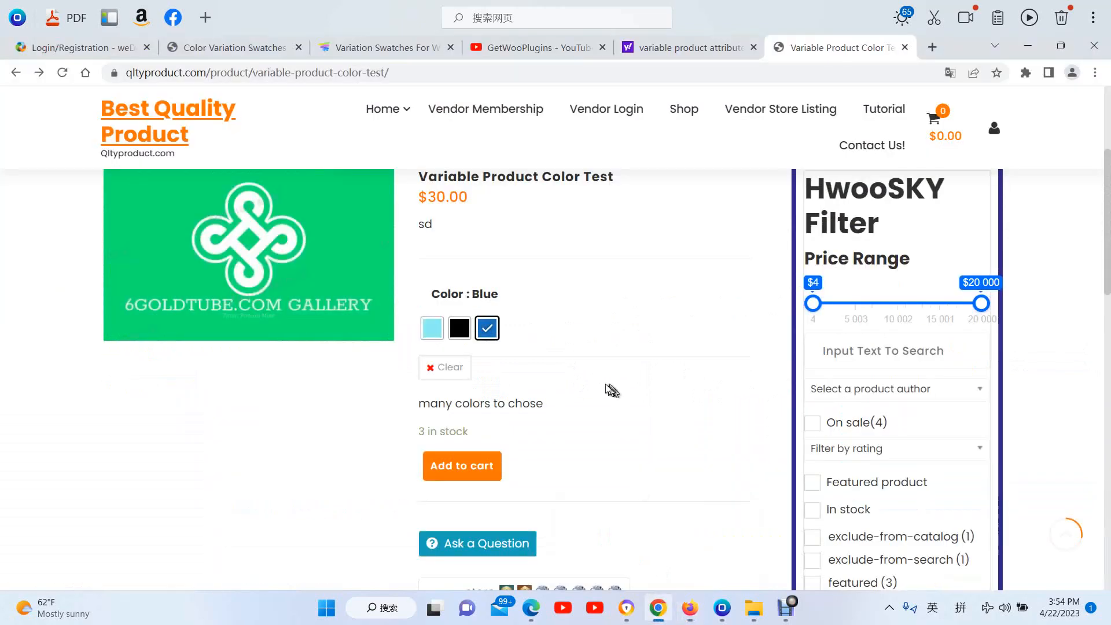
left_click(416, 73)
key("Return")
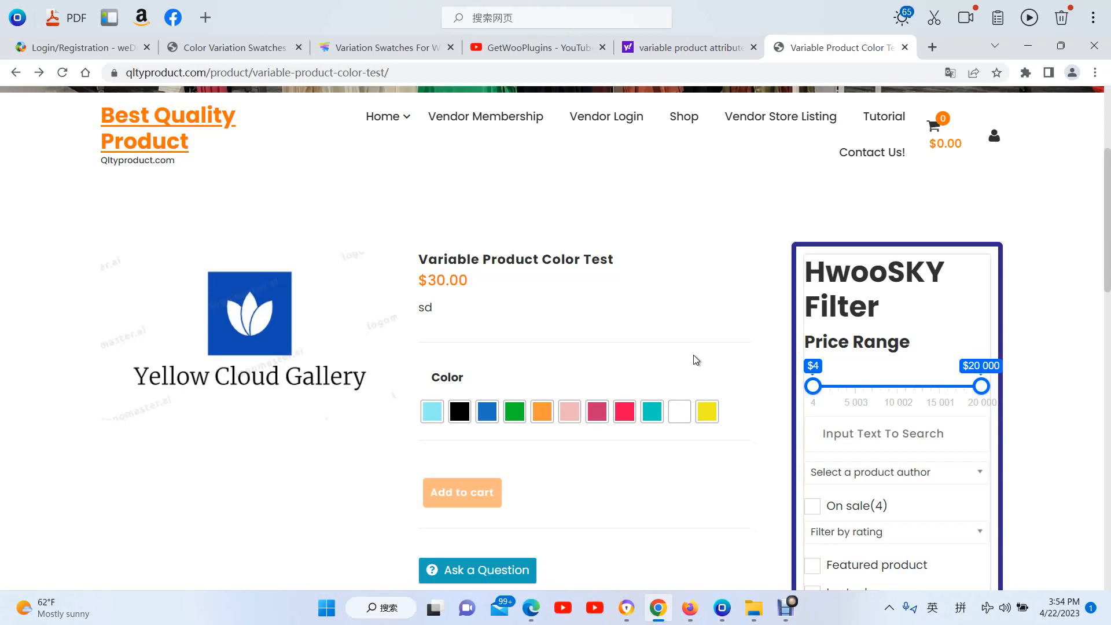
- Switch back to Firefox, activate the product's Size attribute and assign all available sizes to it
mouse_move(723, 614)
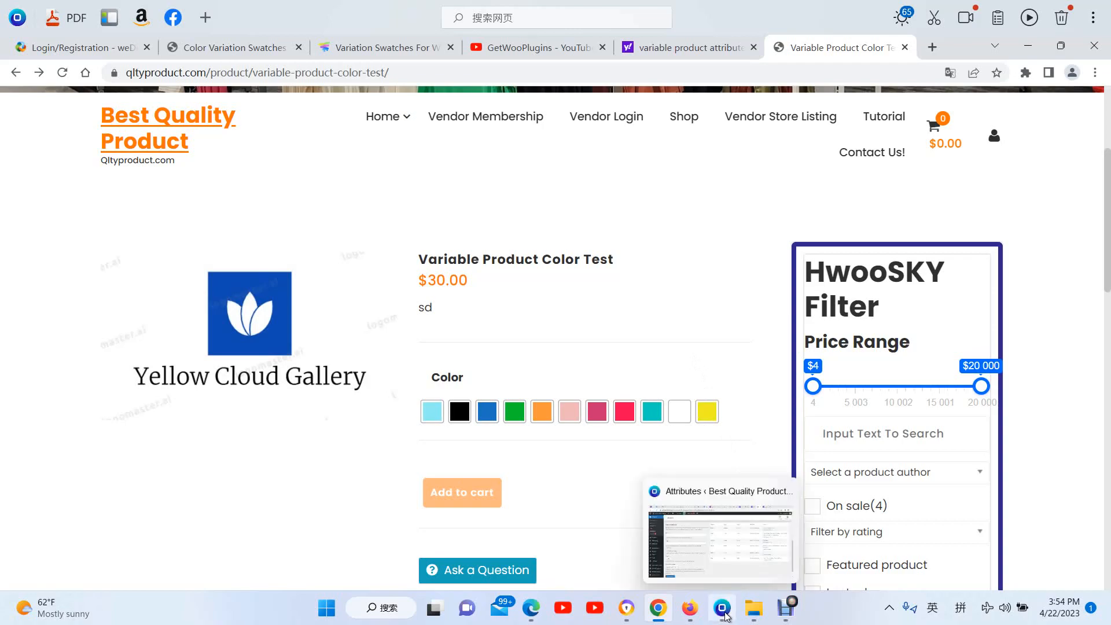
left_click(700, 521)
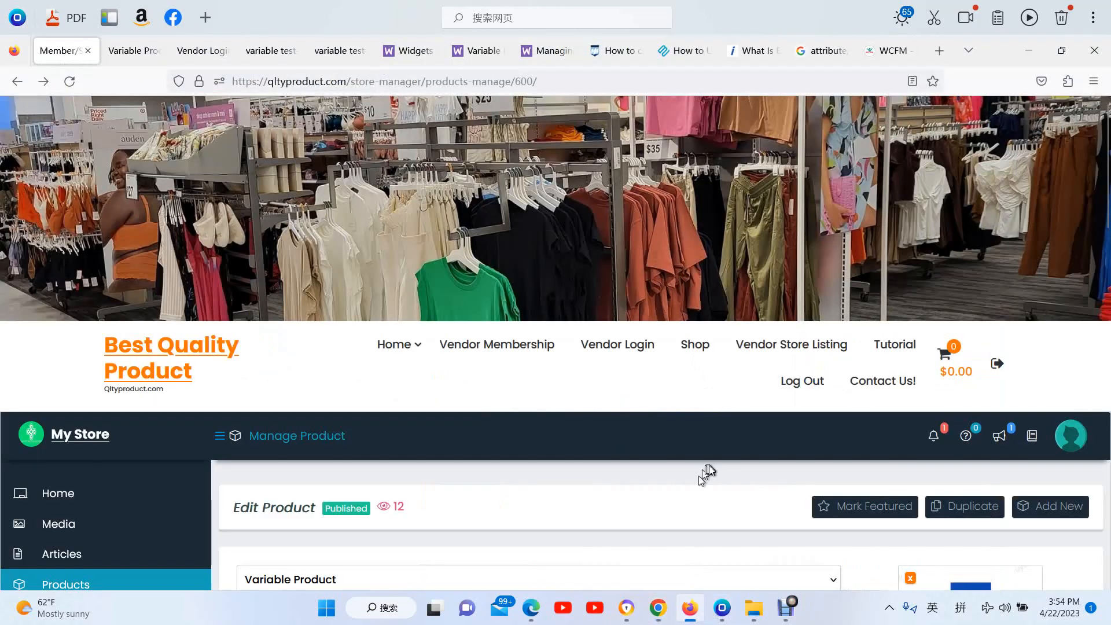
scroll(709, 468, "down", 15)
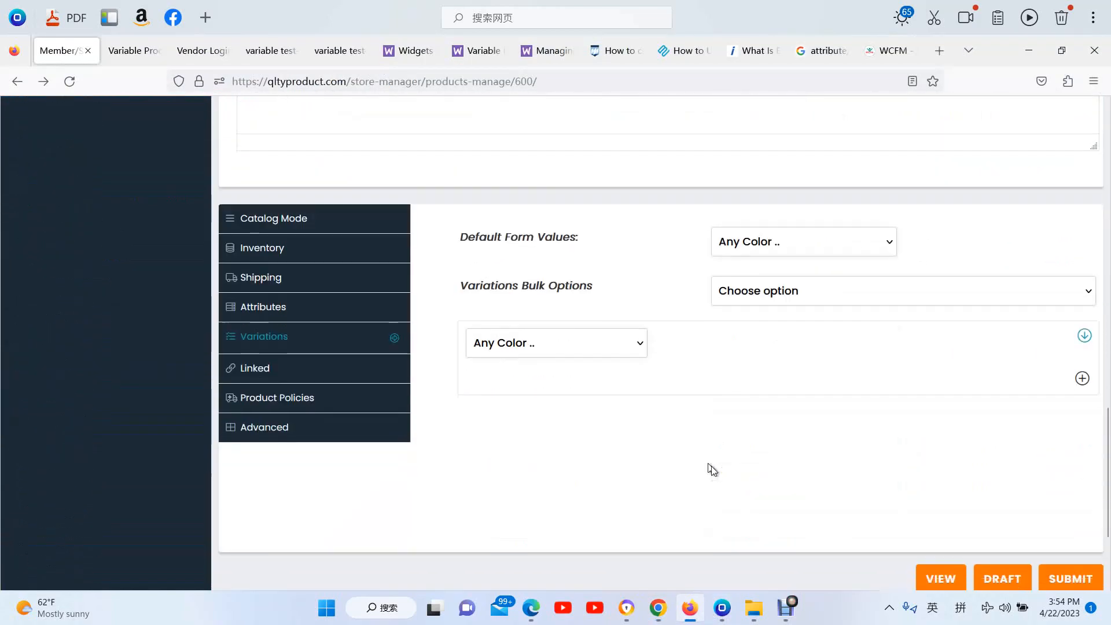
scroll(710, 466, "down", 2)
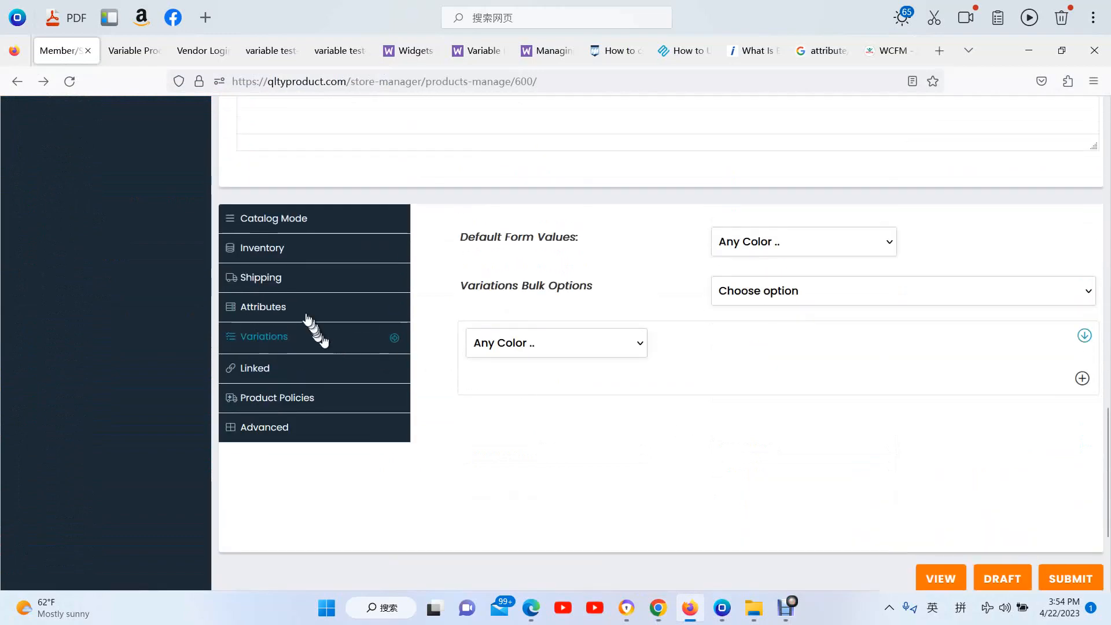
left_click(300, 313)
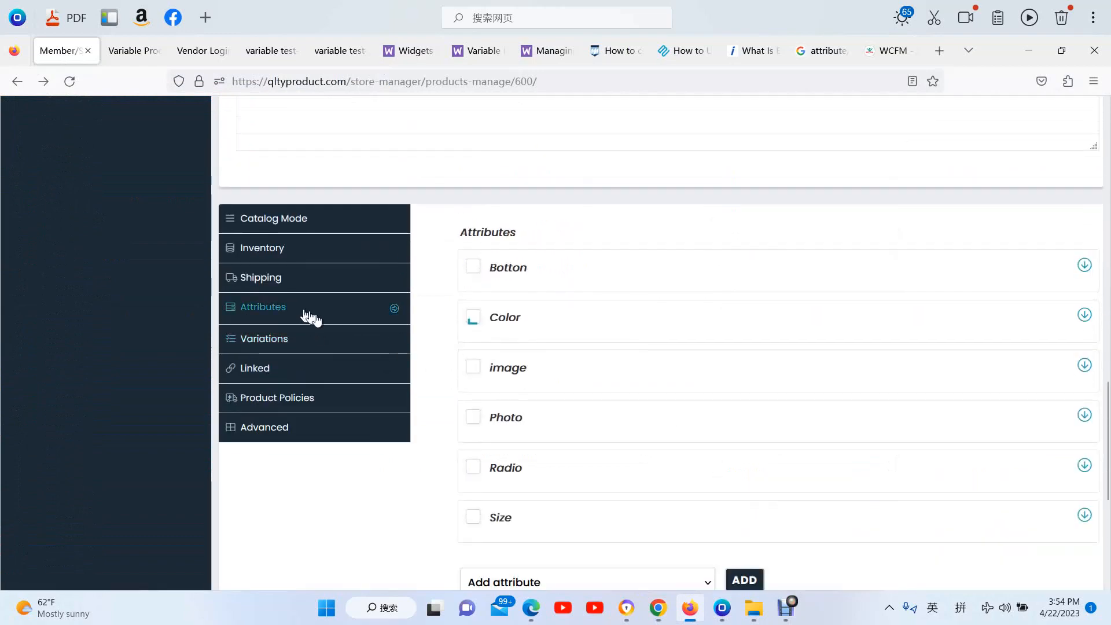
left_click(473, 516)
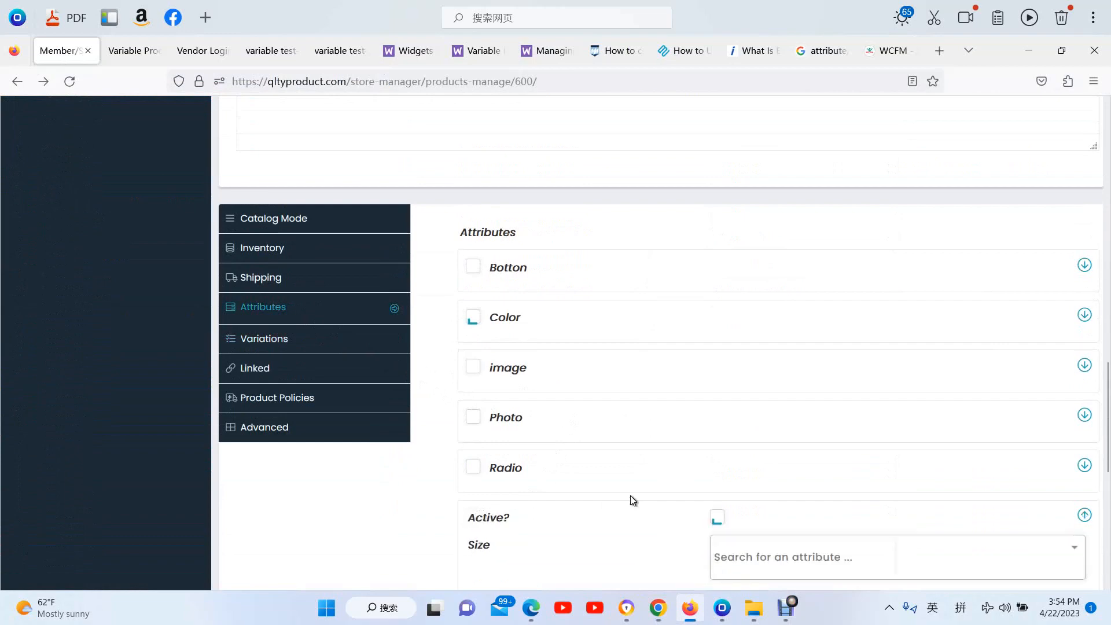
scroll(632, 499, "down", 3)
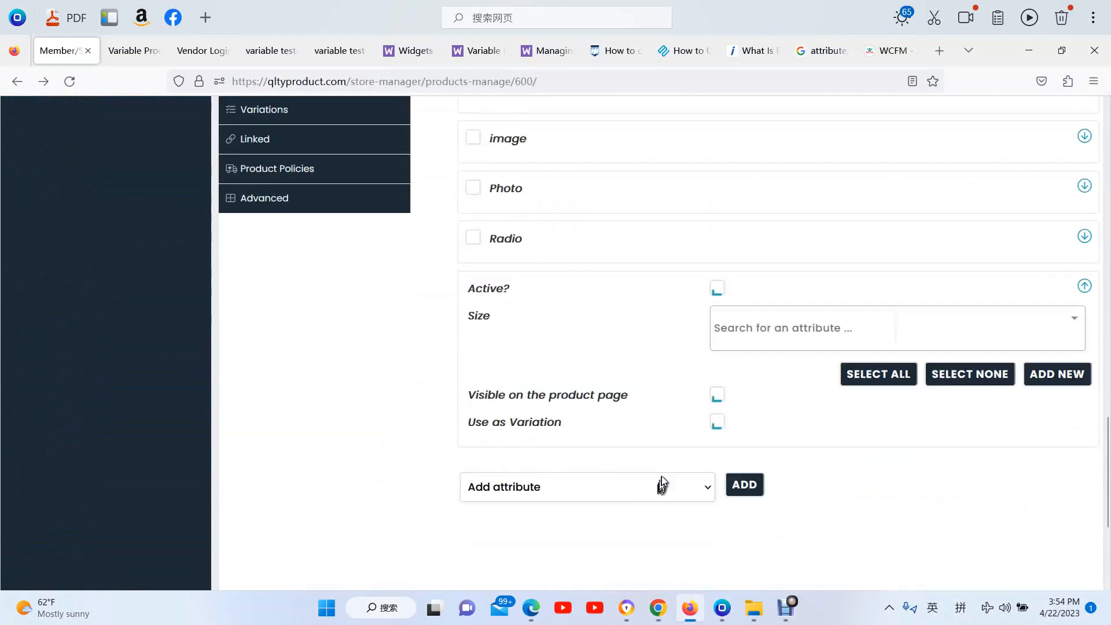
left_click(862, 373)
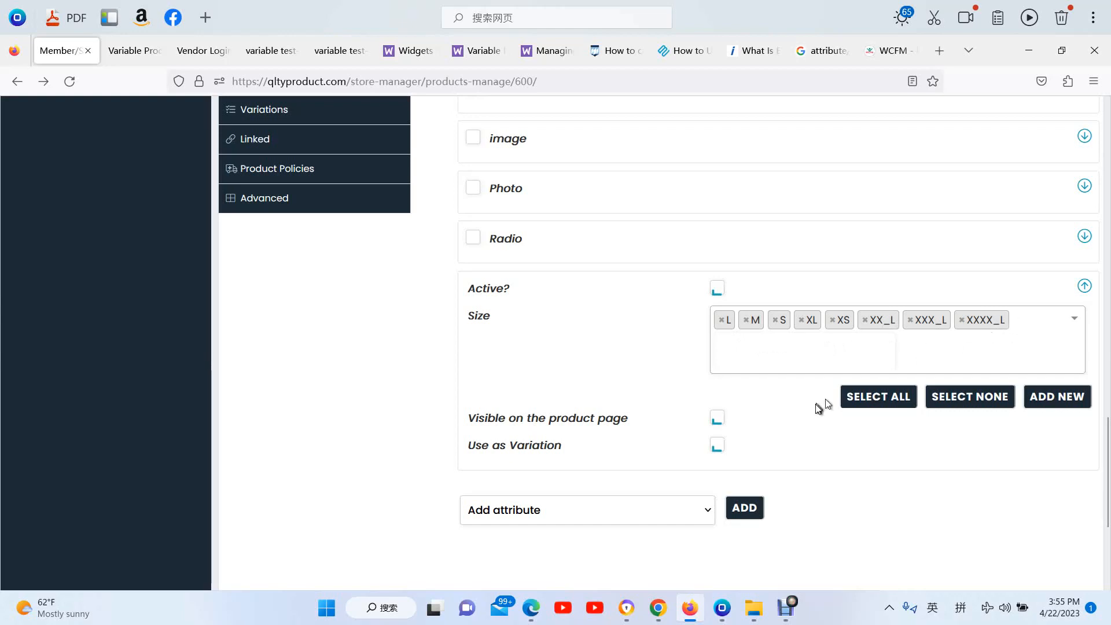
- Review the product's variations with Any Size and Any Color, and submit the product
scroll(351, 318, "up", 2)
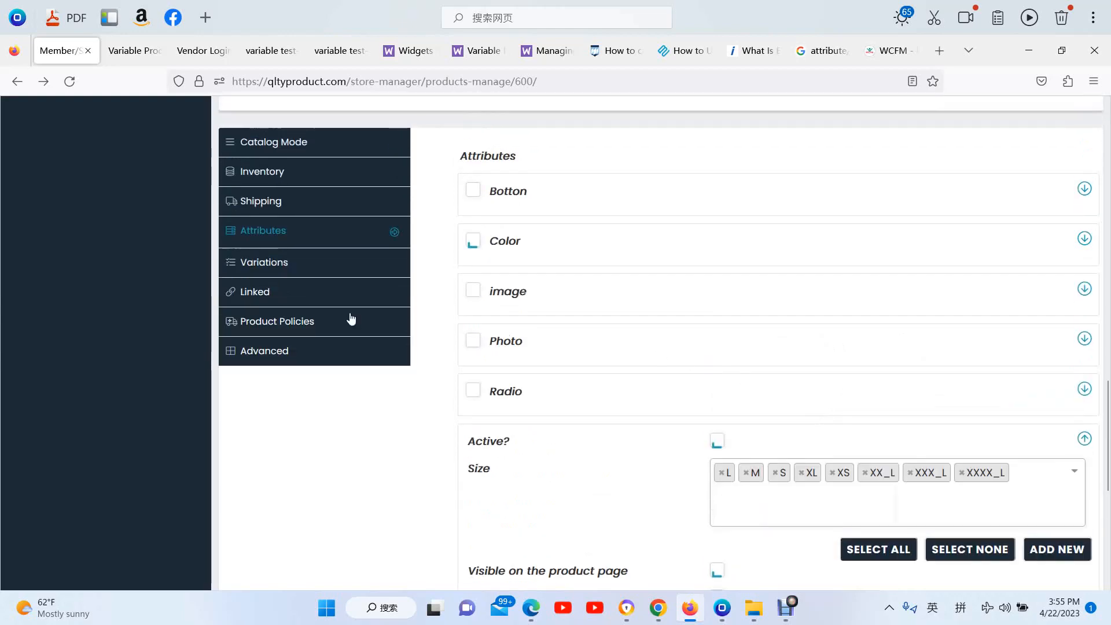
left_click(280, 263)
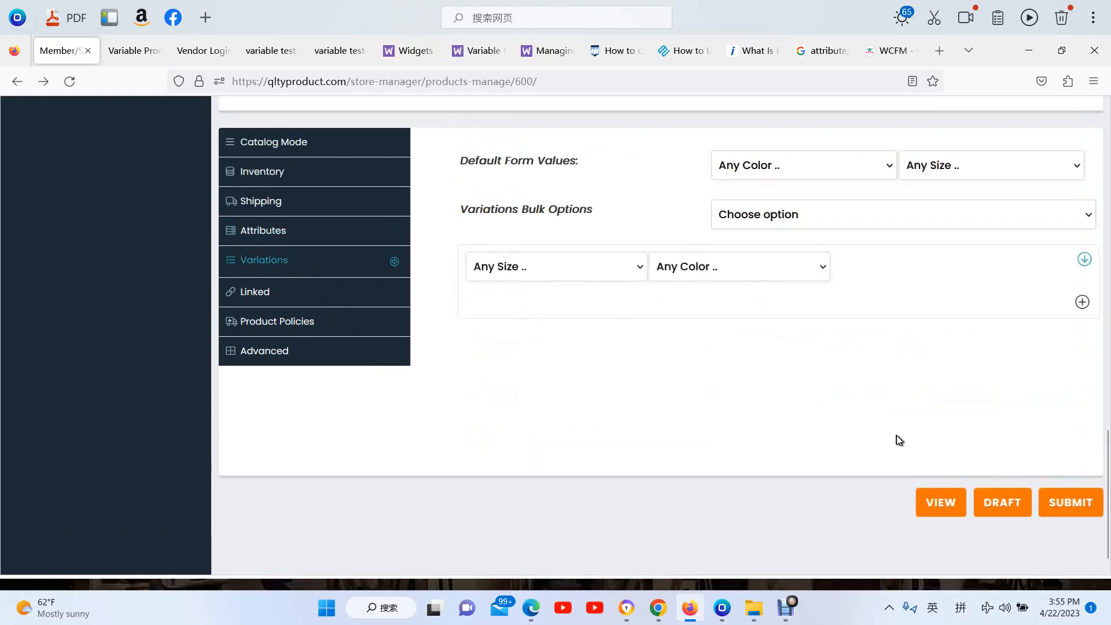
left_click(1070, 502)
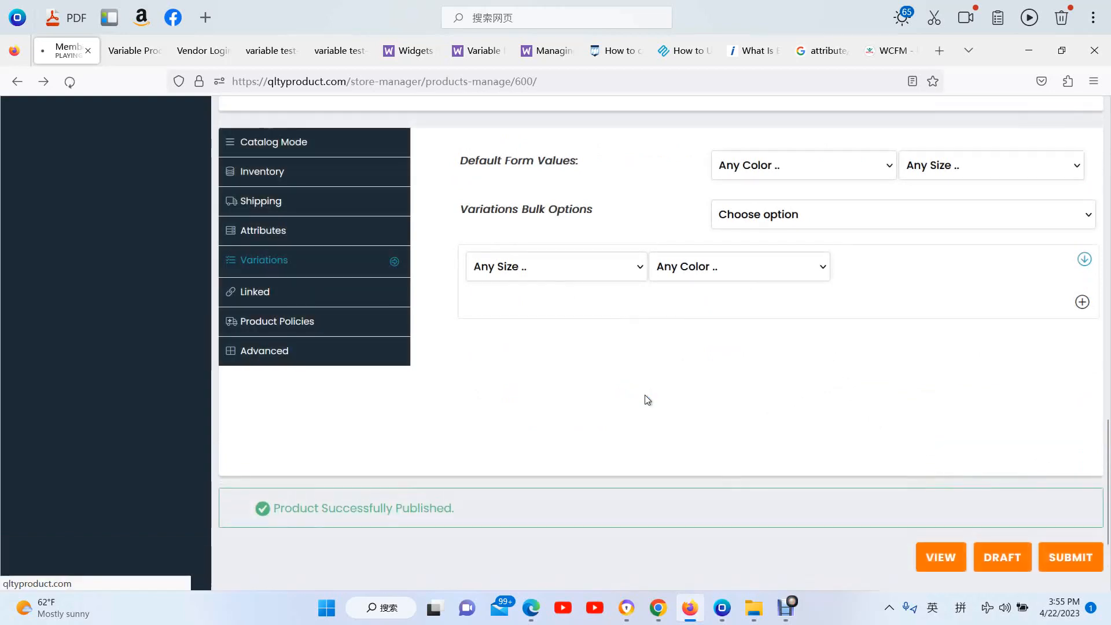
- Switch to Chrome and reload the storefront product page to check its color and size options
mouse_move(671, 587)
left_click(660, 606)
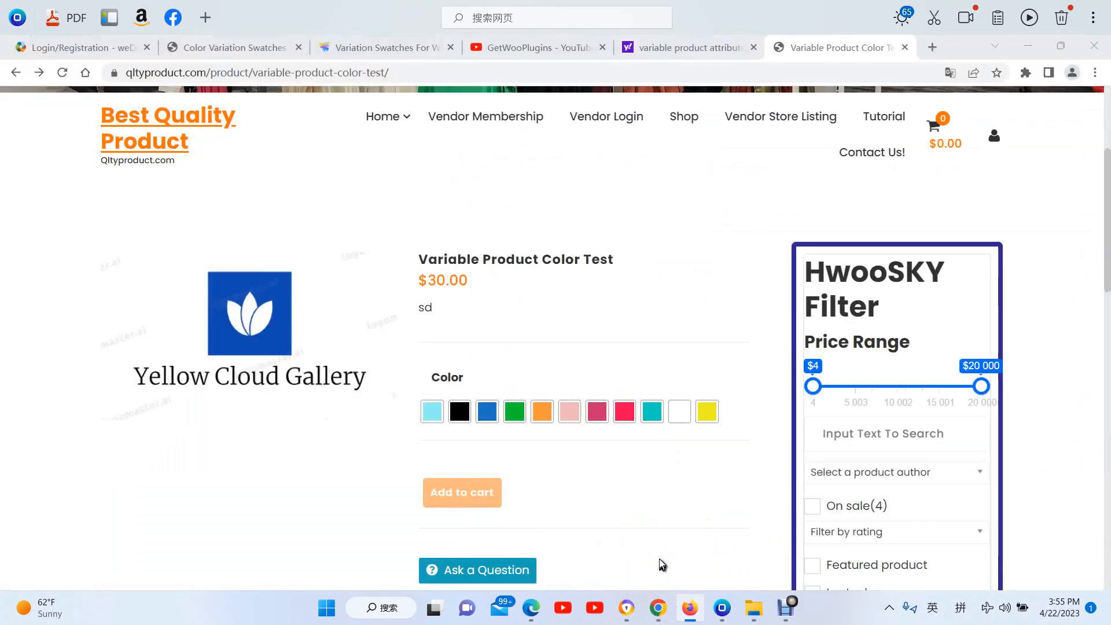
left_click(411, 73)
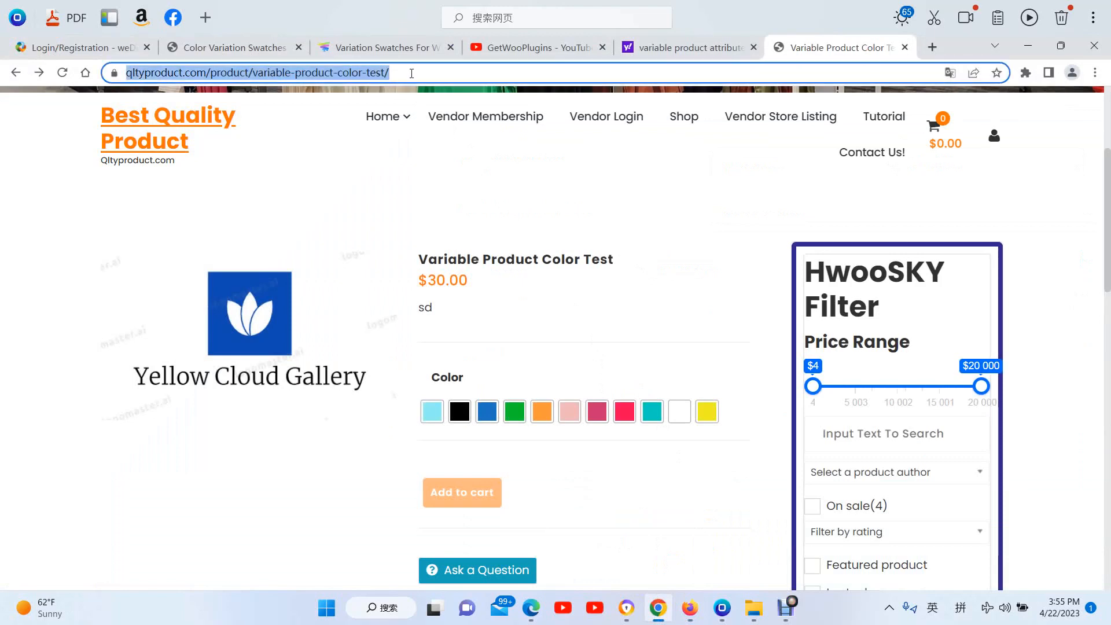
key("Return")
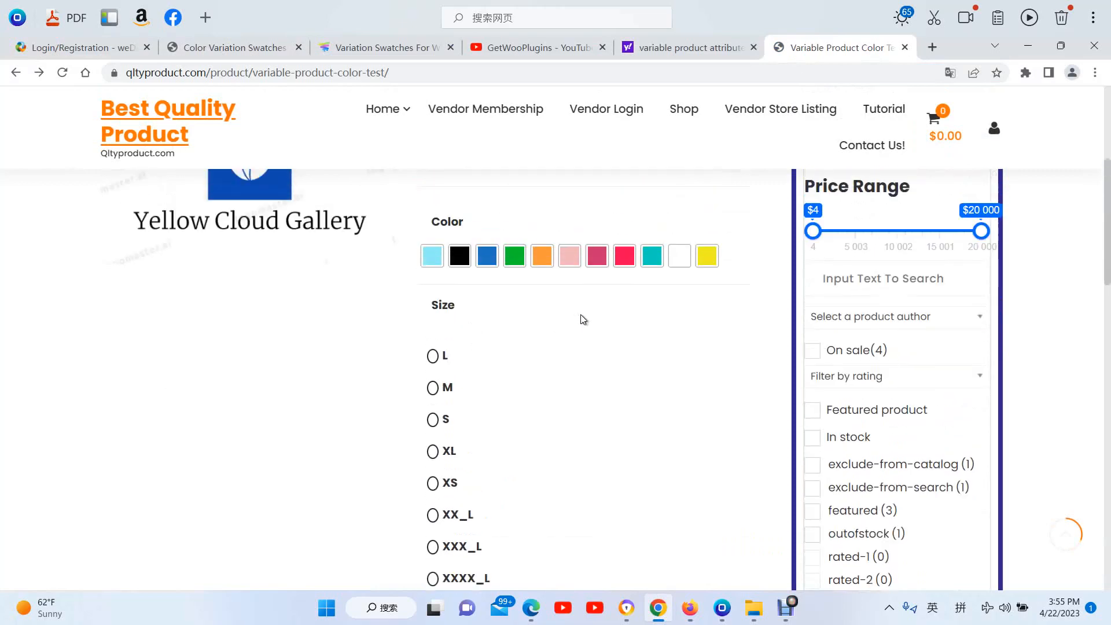
- Choose the color Green and size XL on the storefront page, add the product to the cart and review the cart entry
left_click(516, 259)
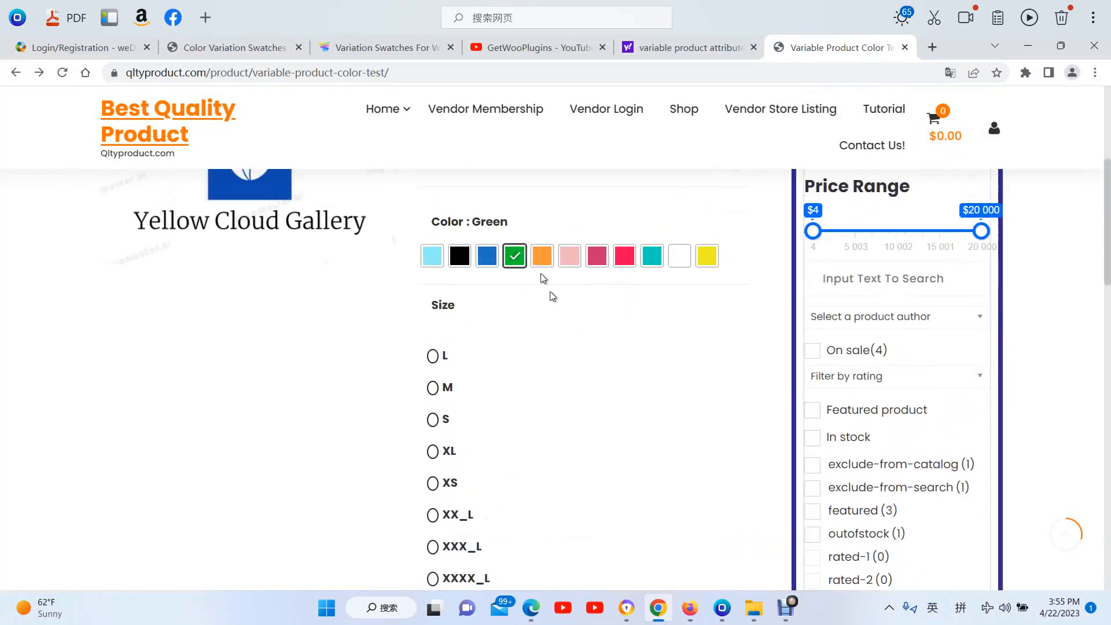
scroll(565, 344, "down", 1)
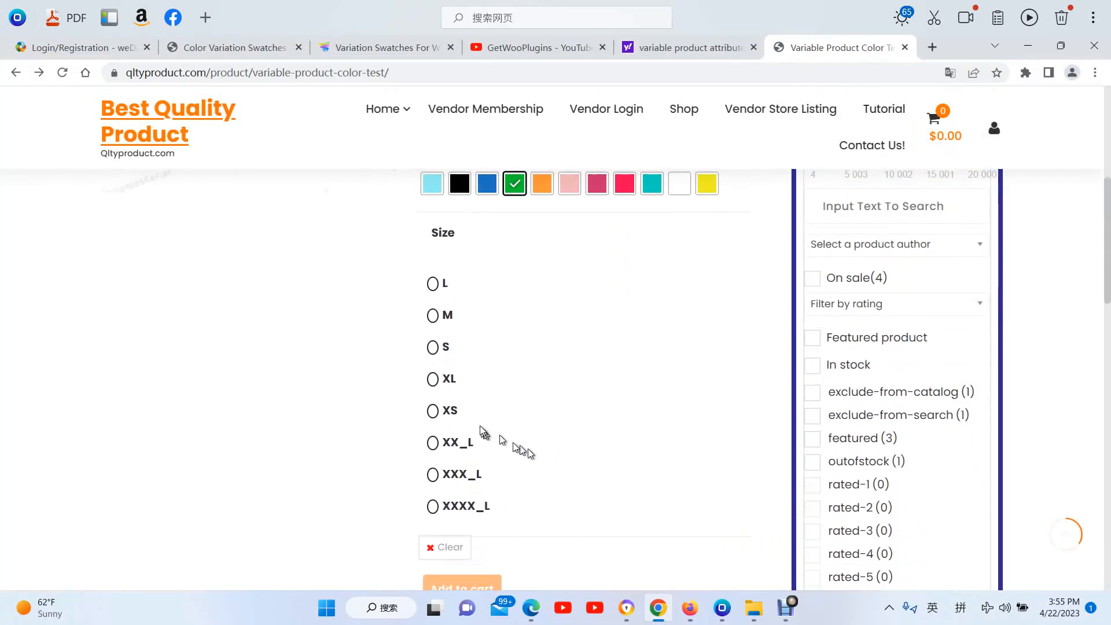
left_click(435, 379)
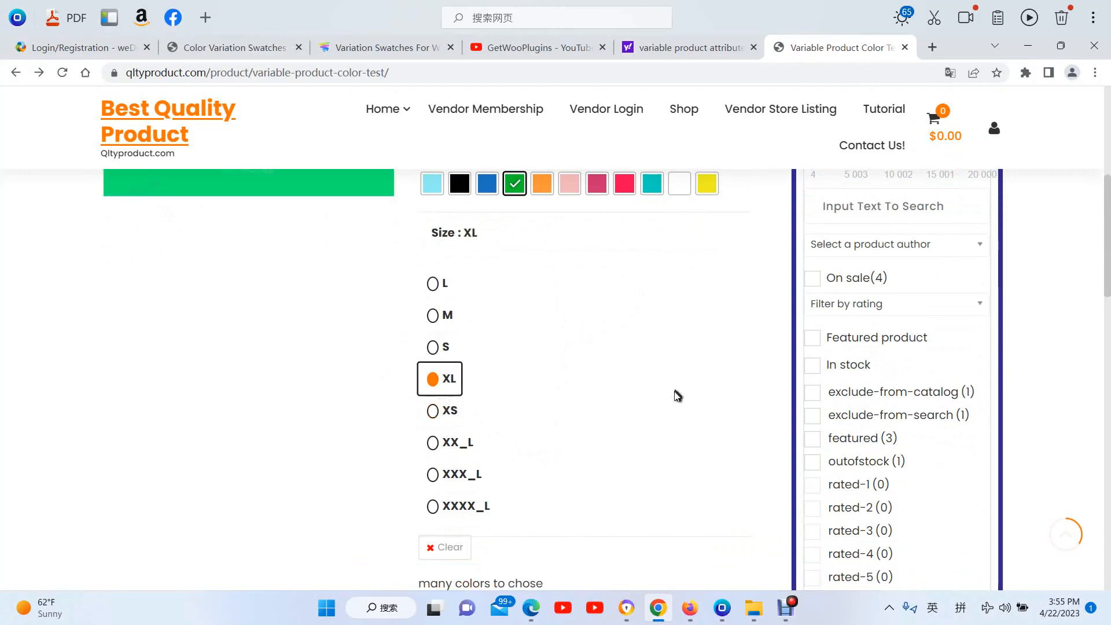
scroll(674, 397, "down", 5)
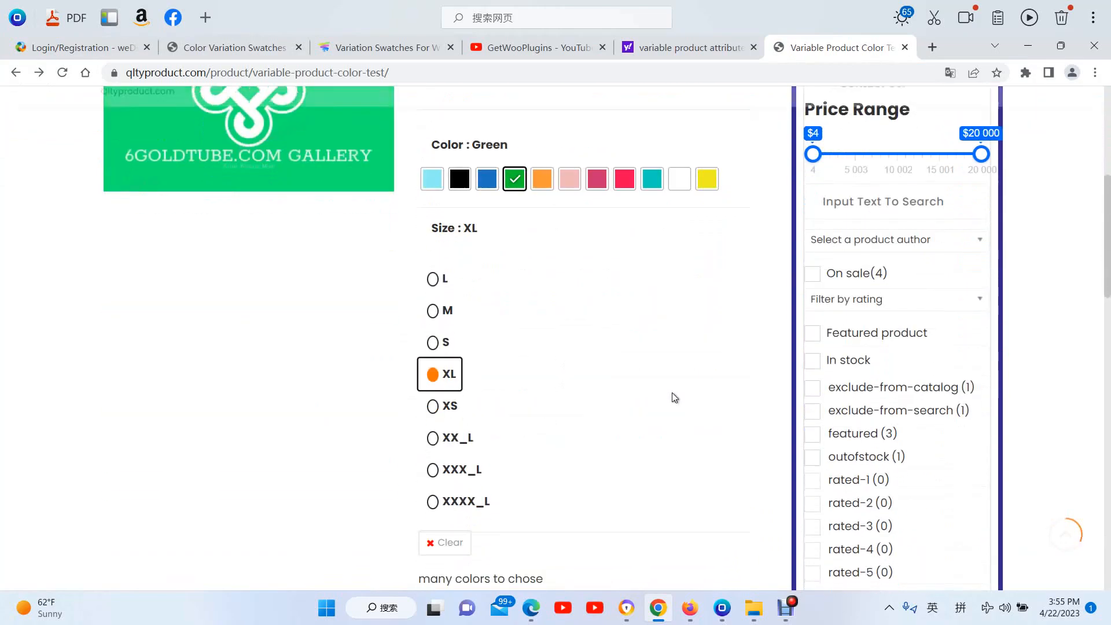
scroll(674, 397, "down", 2)
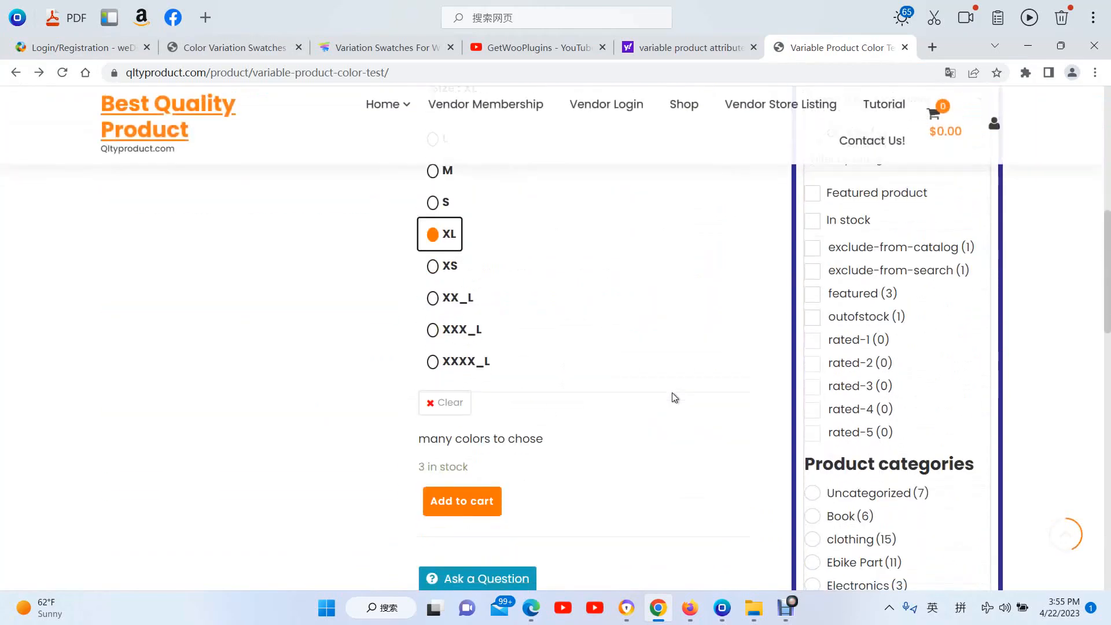
left_click(463, 502)
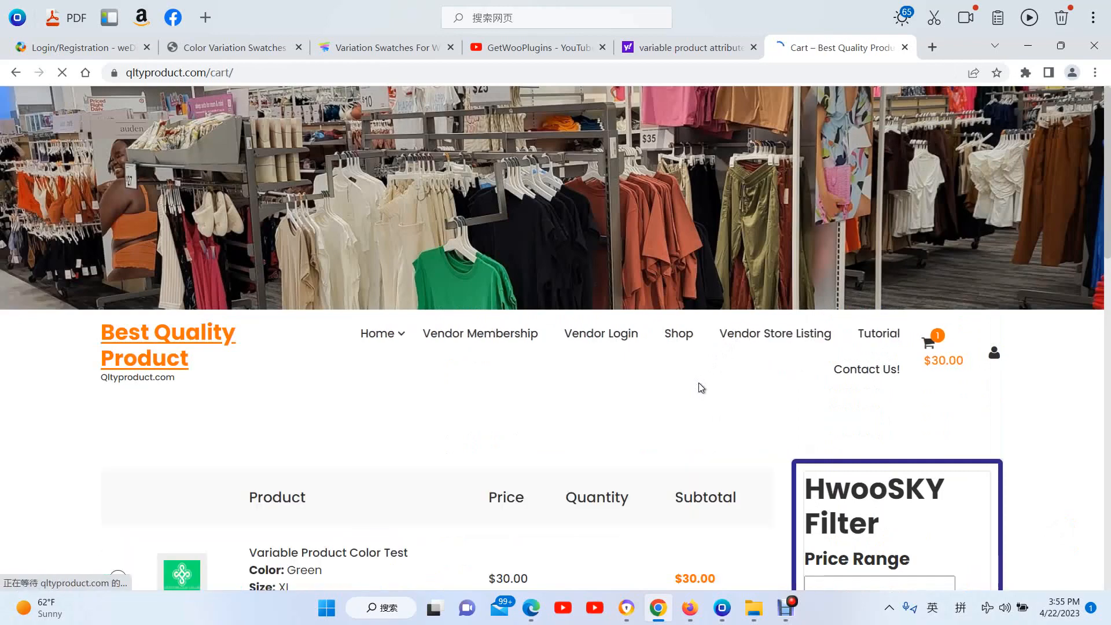
scroll(699, 383, "down", 5)
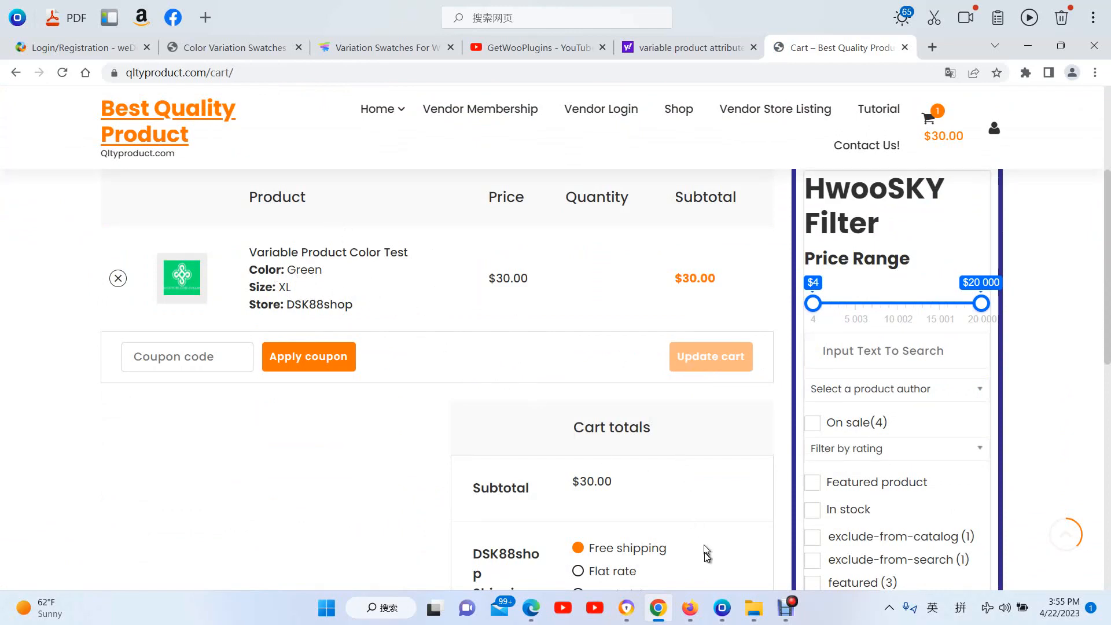
- Switch back to Firefox and add a new blank custom attribute below Size in the product's attributes
mouse_move(720, 607)
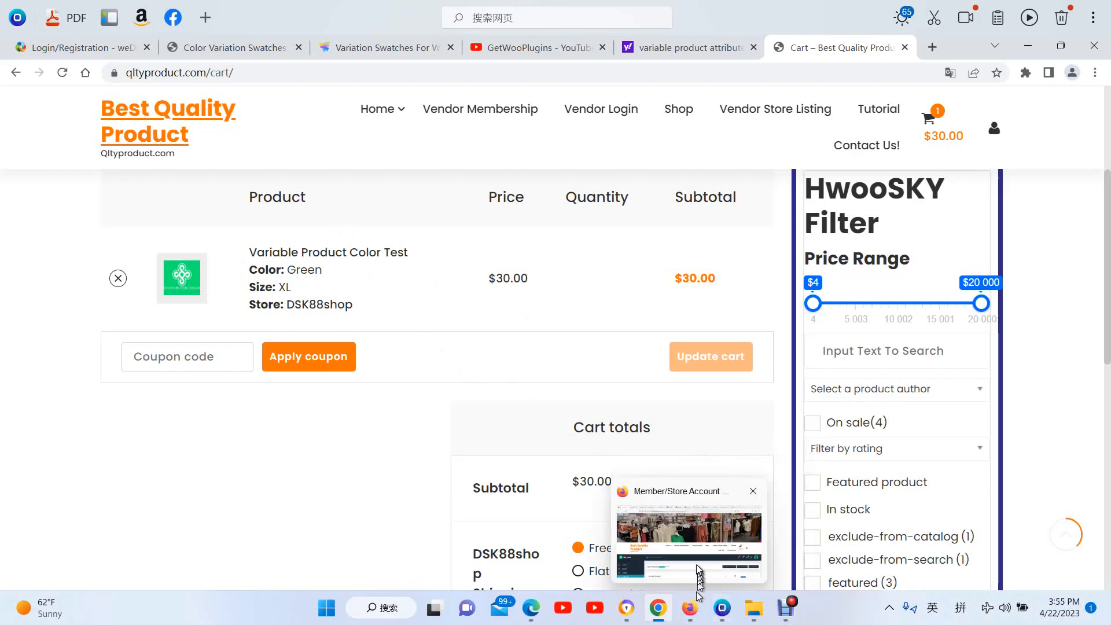
left_click(698, 569)
scroll(702, 529, "down", 10)
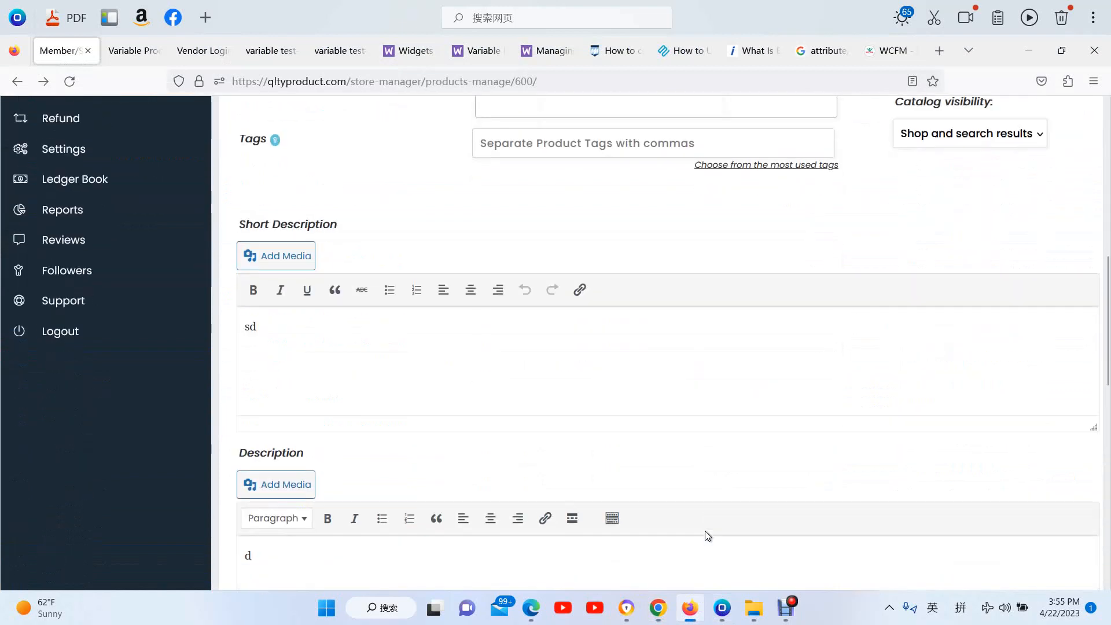
scroll(705, 531, "down", 9)
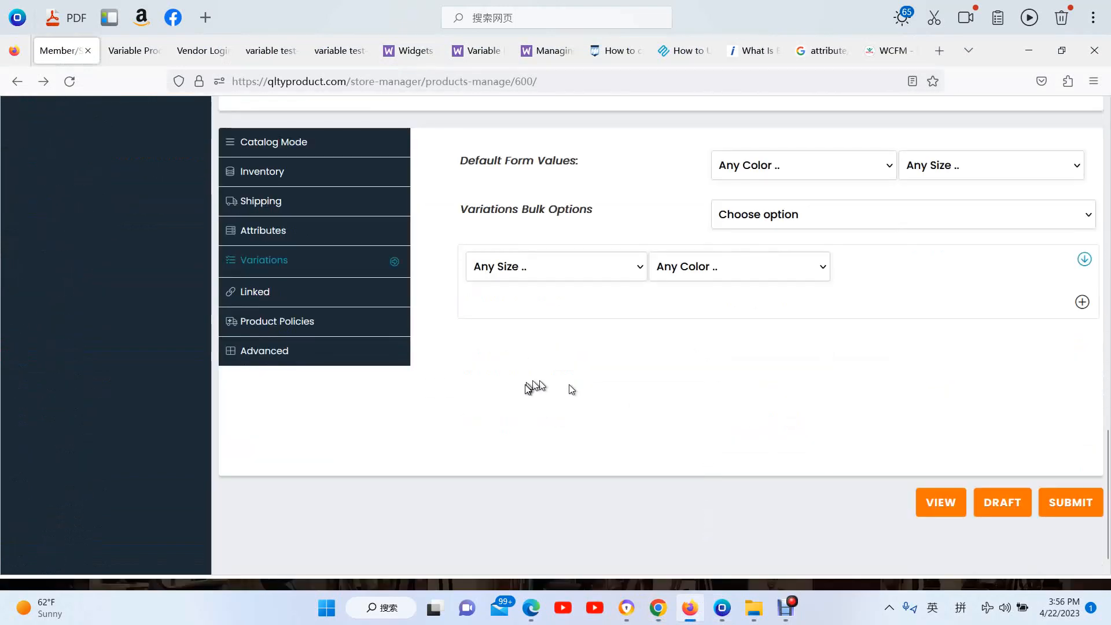
left_click(293, 237)
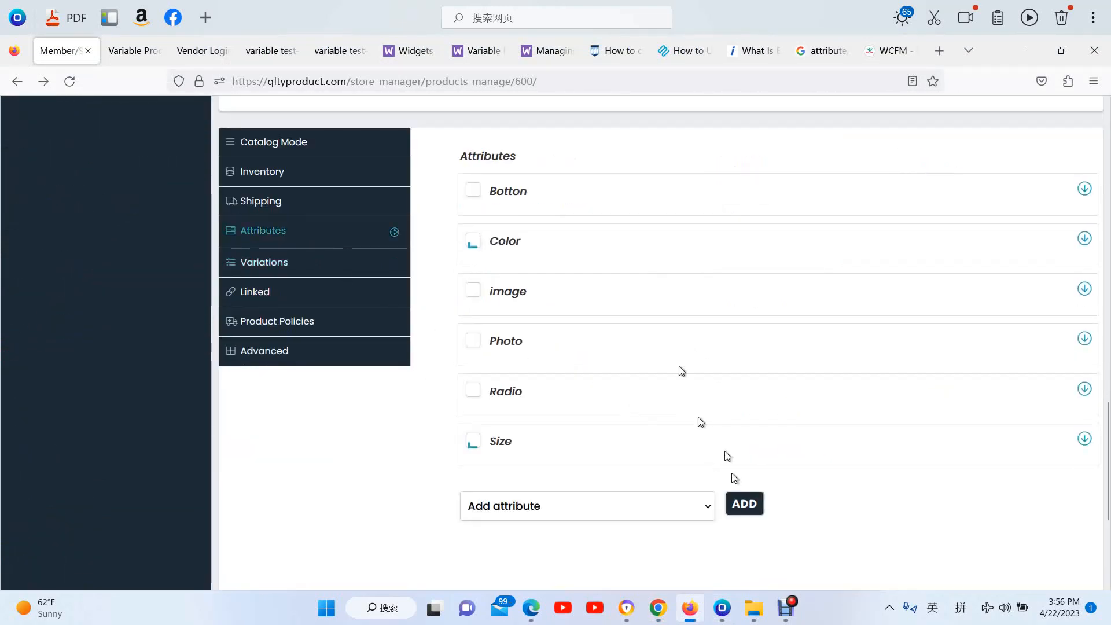
left_click(745, 504)
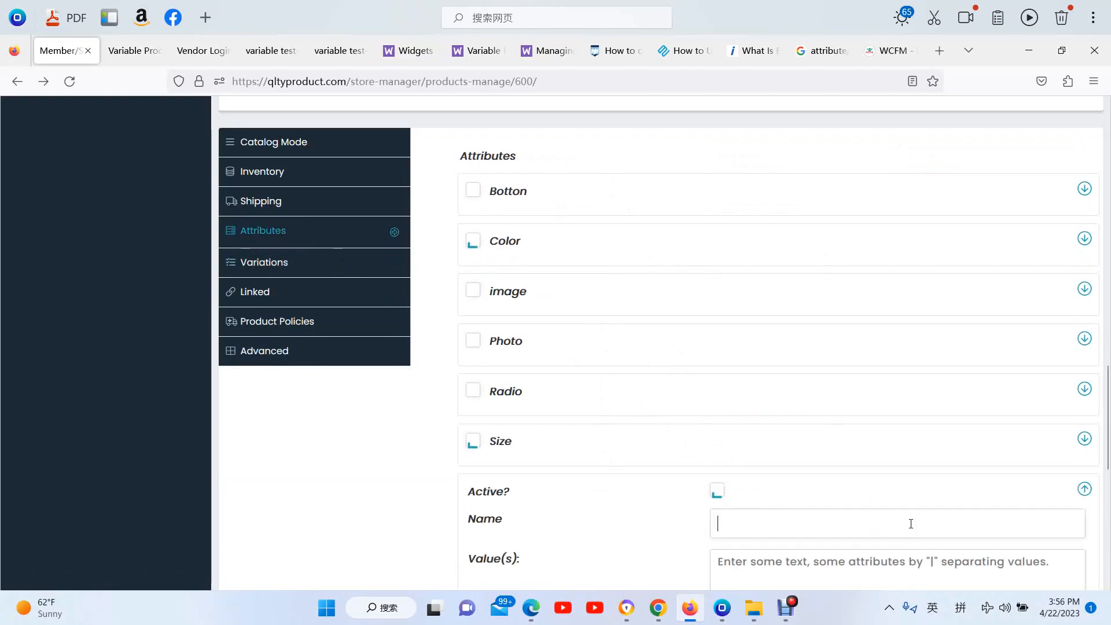
scroll(842, 491, "down", 2)
scroll(840, 485, "down", 1)
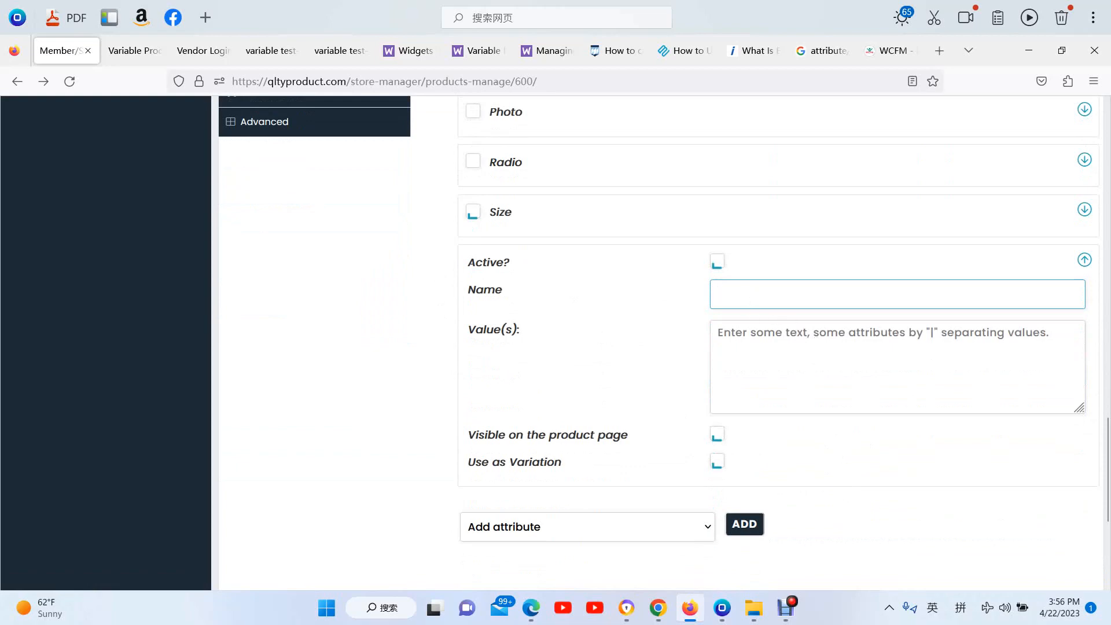
- Name the new custom attribute color2 and enter its values as red|blue|Green
type("co")
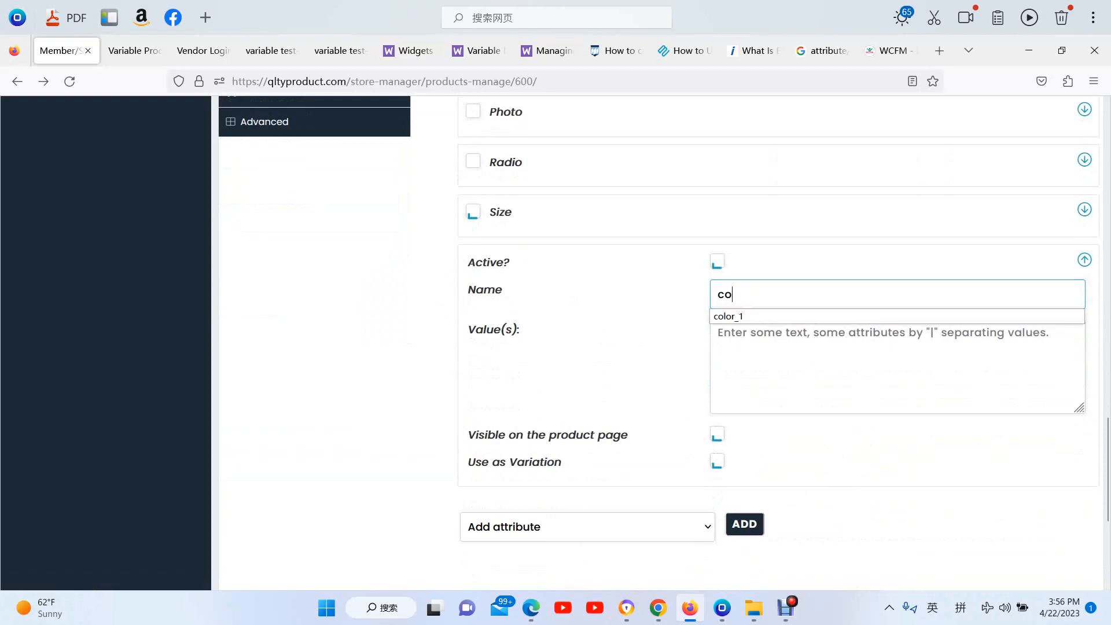
type("lor2")
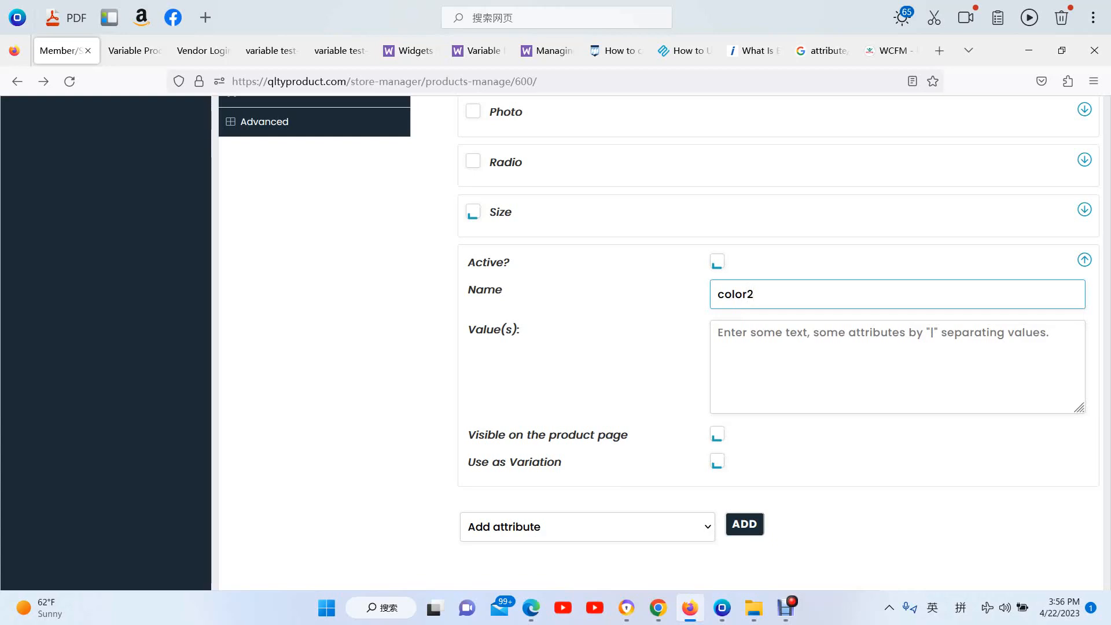
left_click(757, 335)
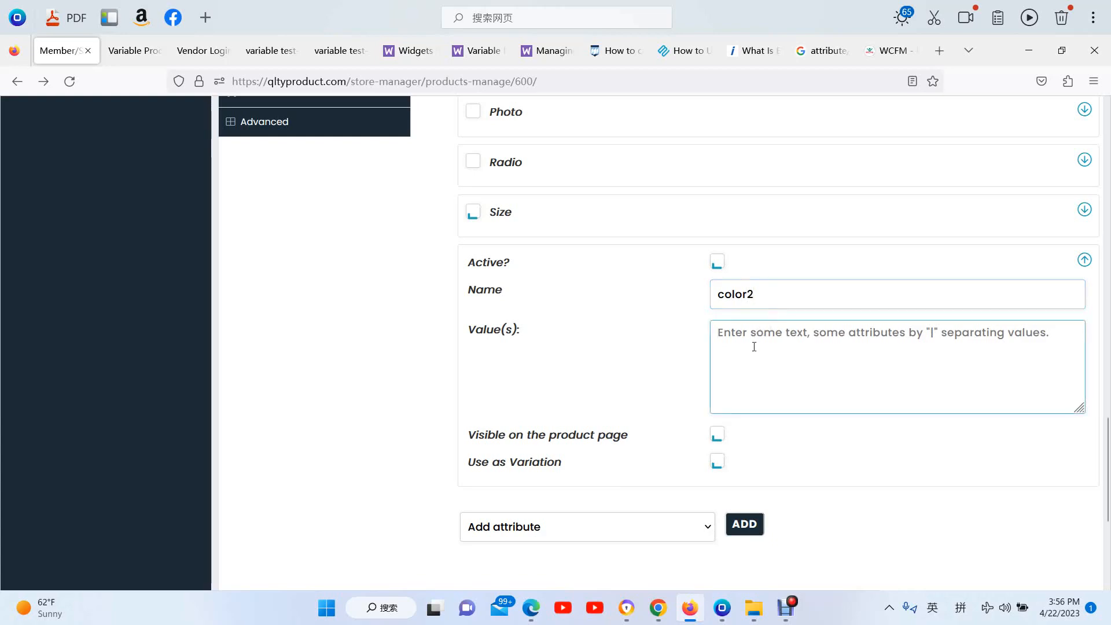
type("re")
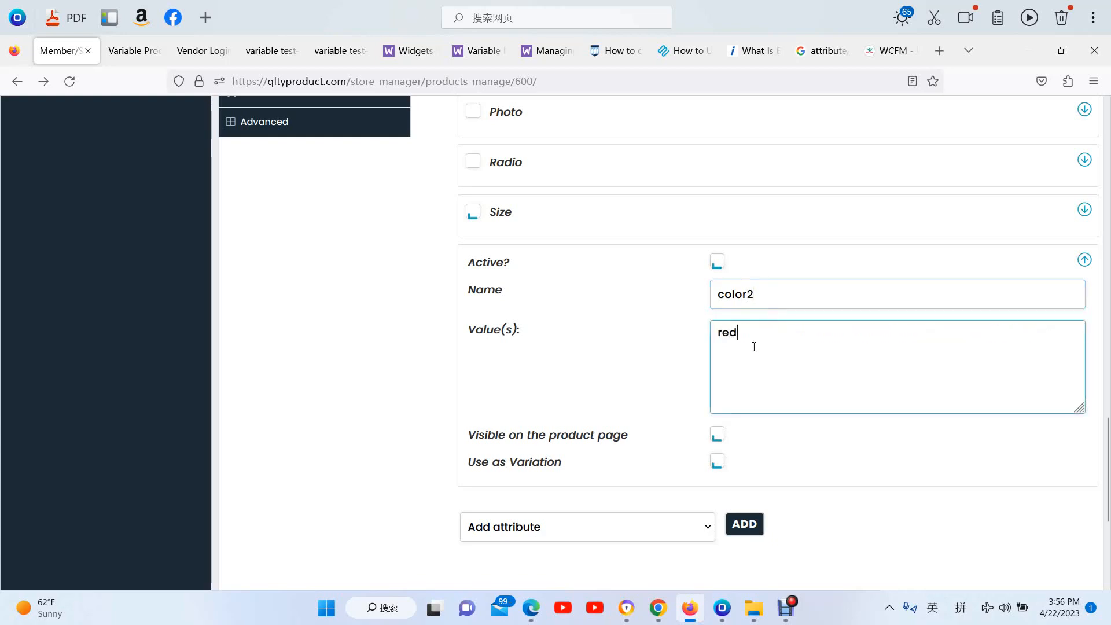
type("d")
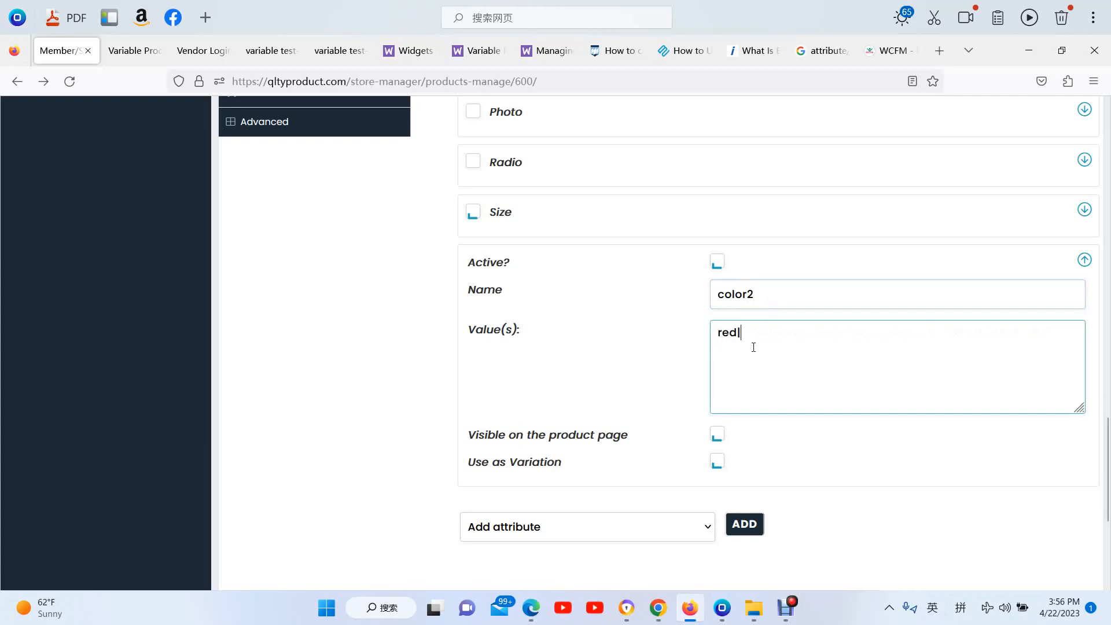
type("|blue")
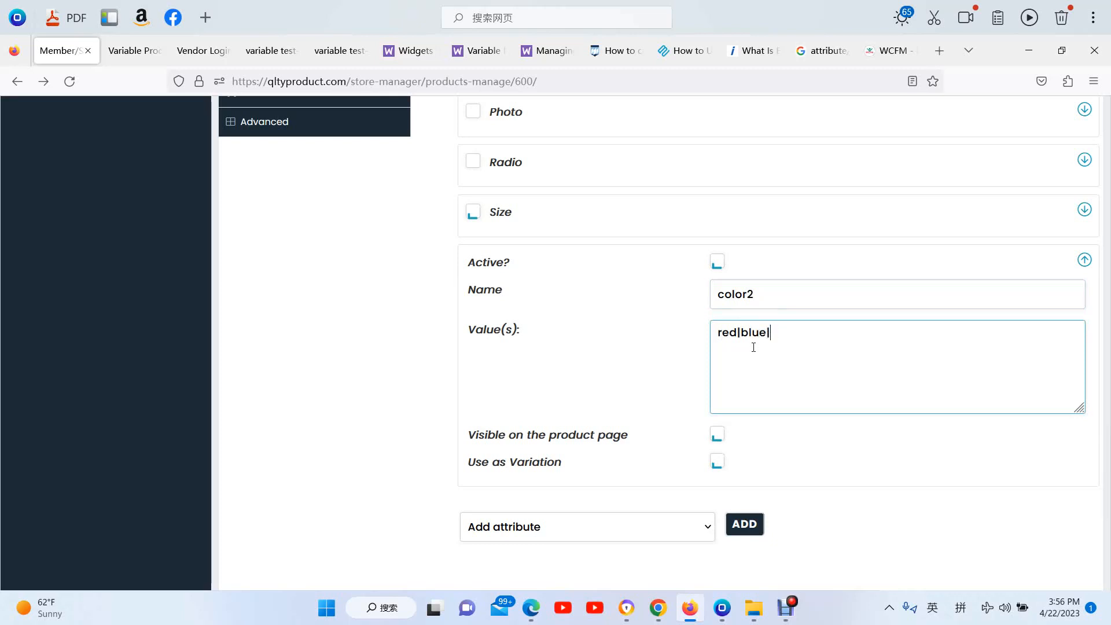
type("|Green")
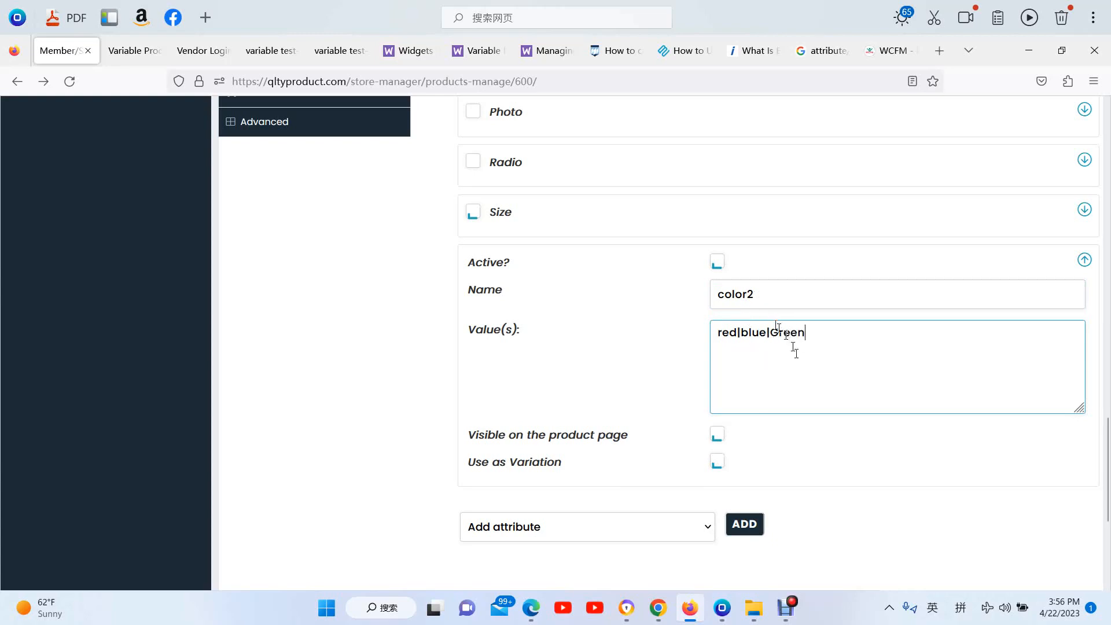
- Check the product's variations, and deactivate the Color and Size attributes, leaving only color2 active
scroll(824, 454, "down", 4)
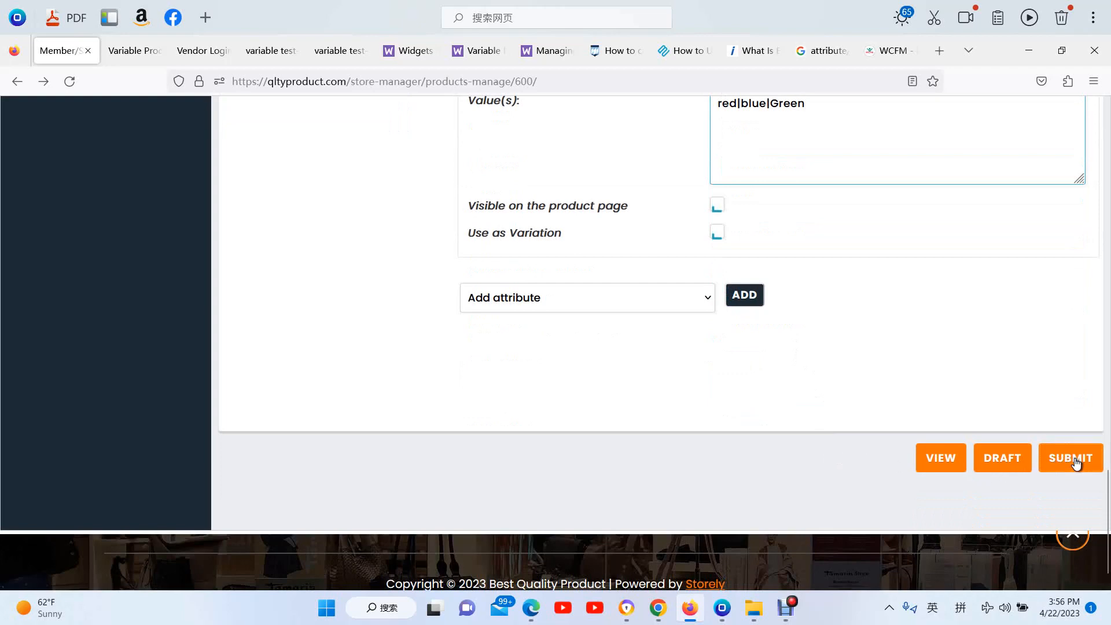
scroll(454, 400, "up", 8)
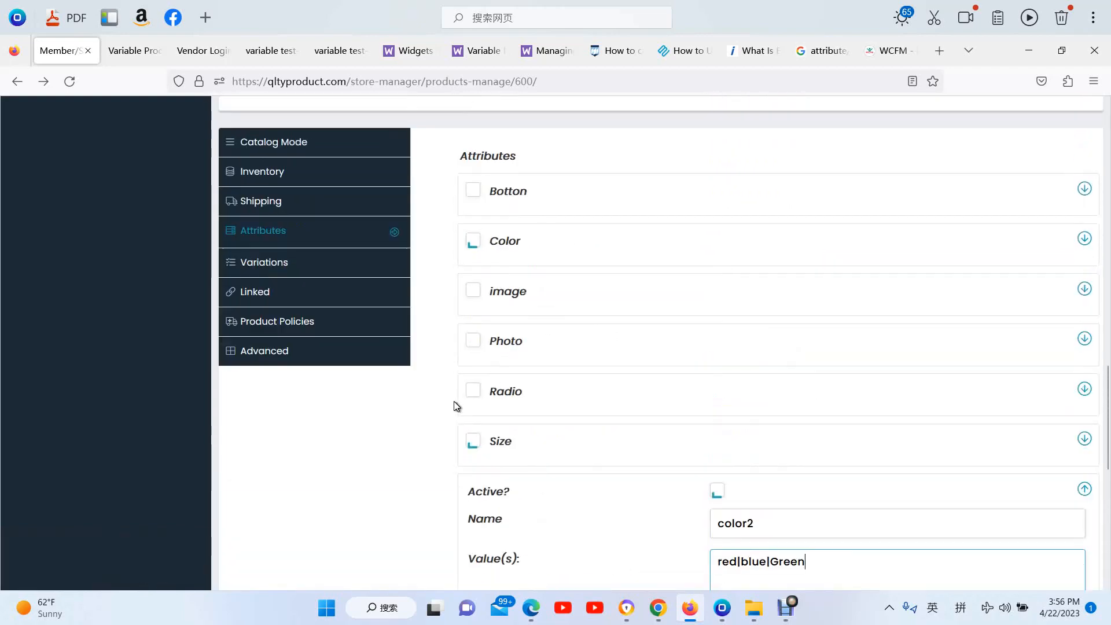
left_click(305, 269)
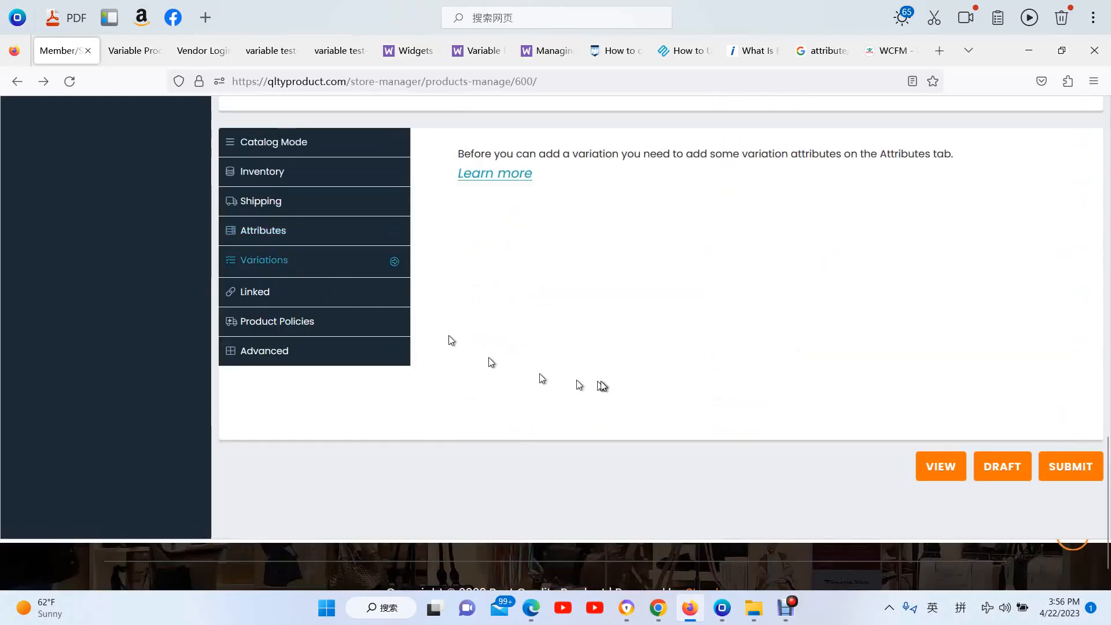
left_click(307, 230)
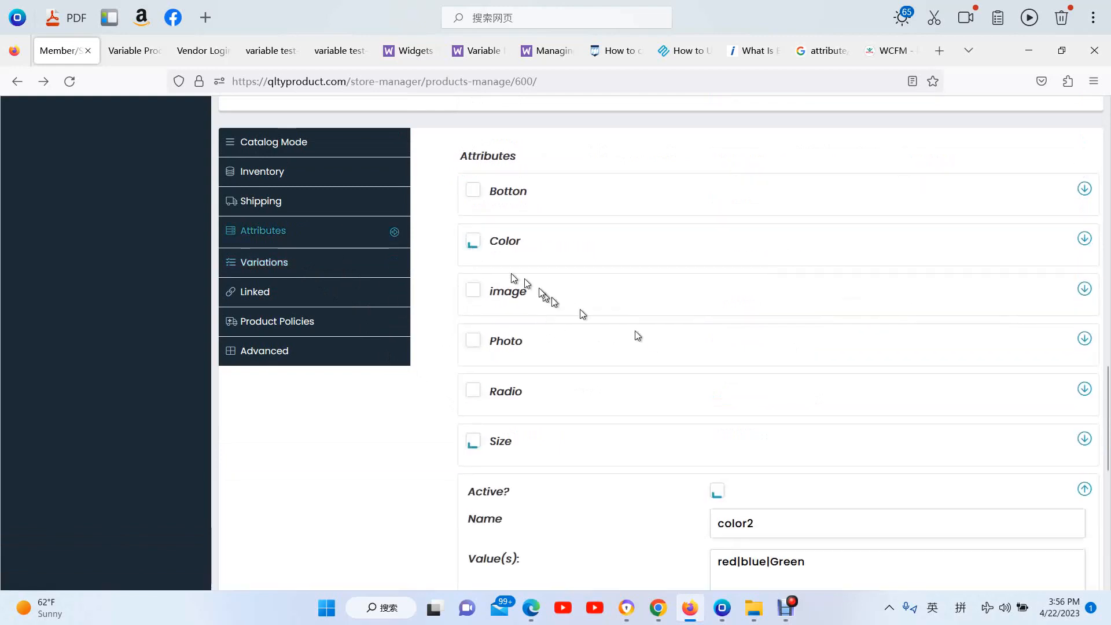
left_click(474, 241)
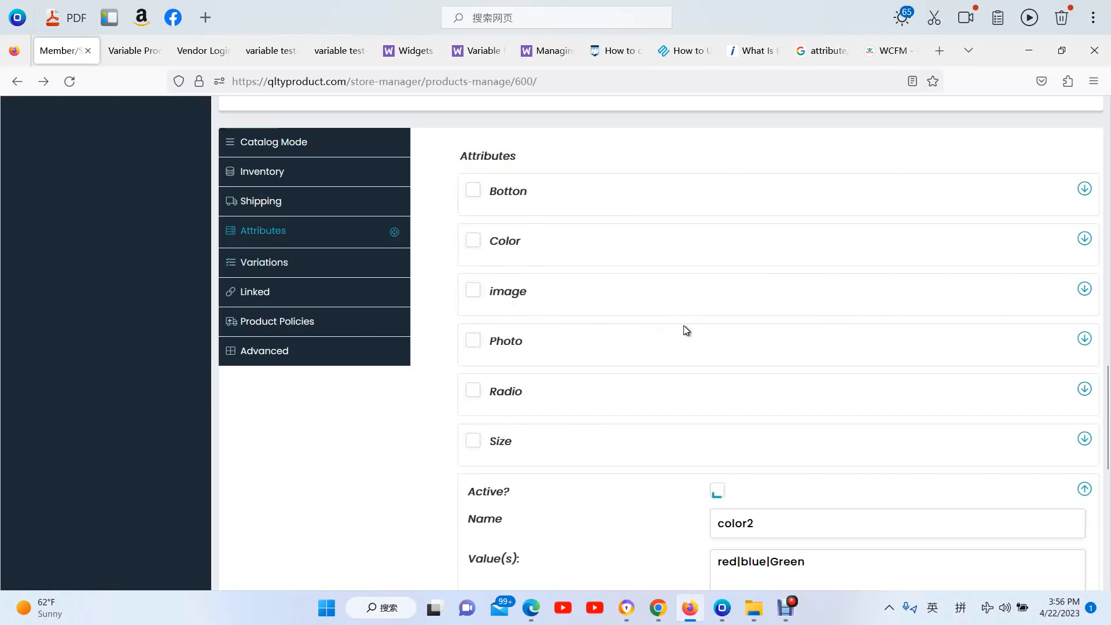
scroll(684, 327, "down", 4)
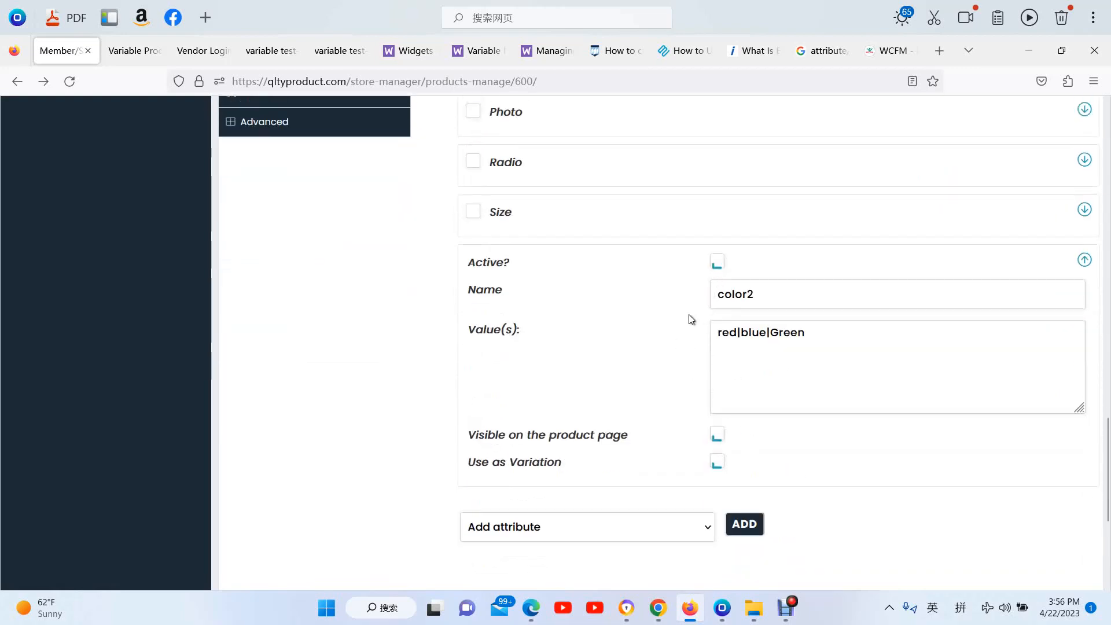
scroll(689, 314, "up", 4)
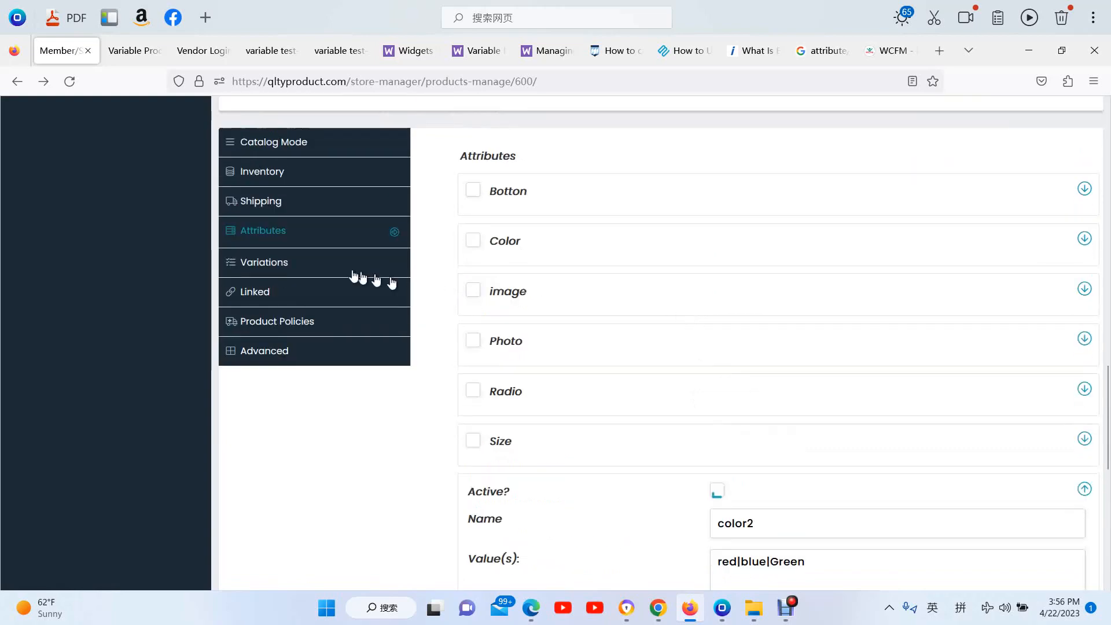
- Review the color2 options in the product's variations, keep Any color2, and submit the product
left_click(282, 266)
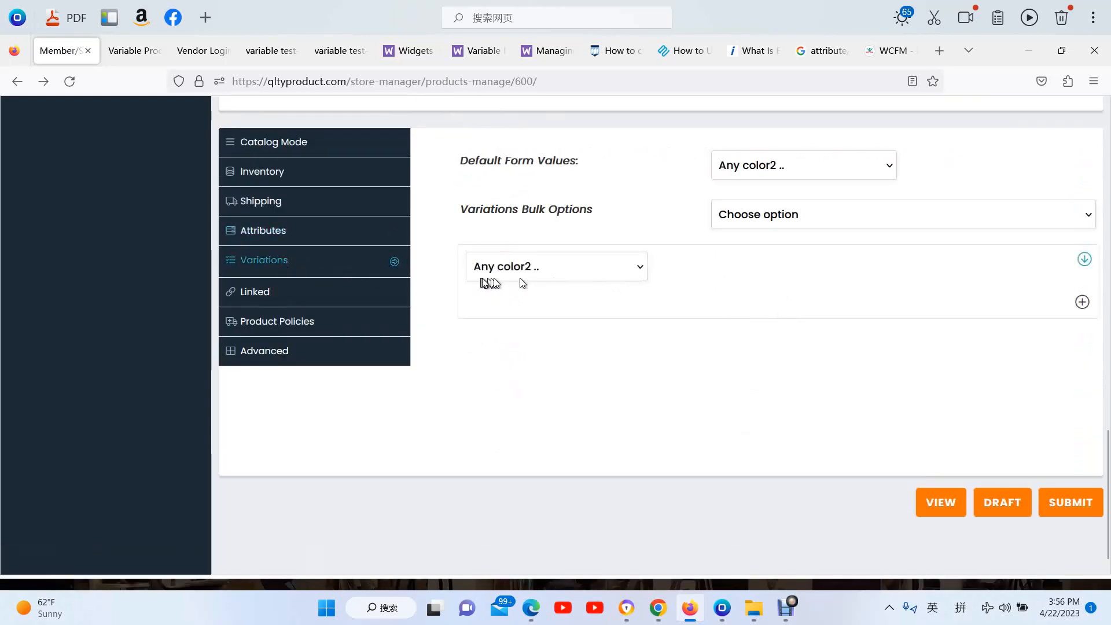
left_click(640, 269)
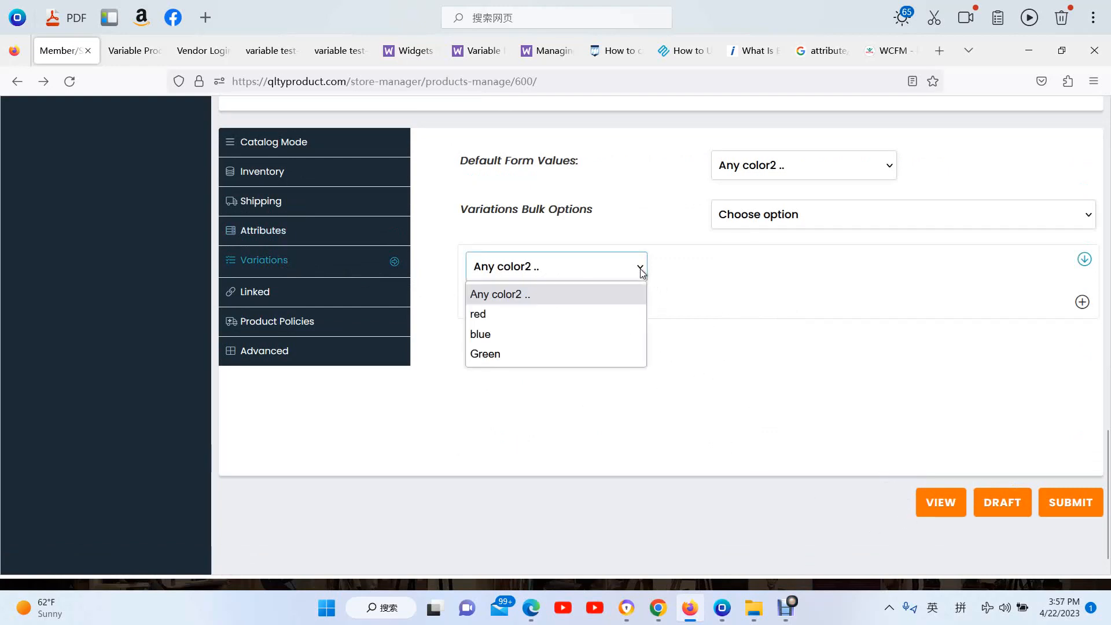
left_click(1070, 508)
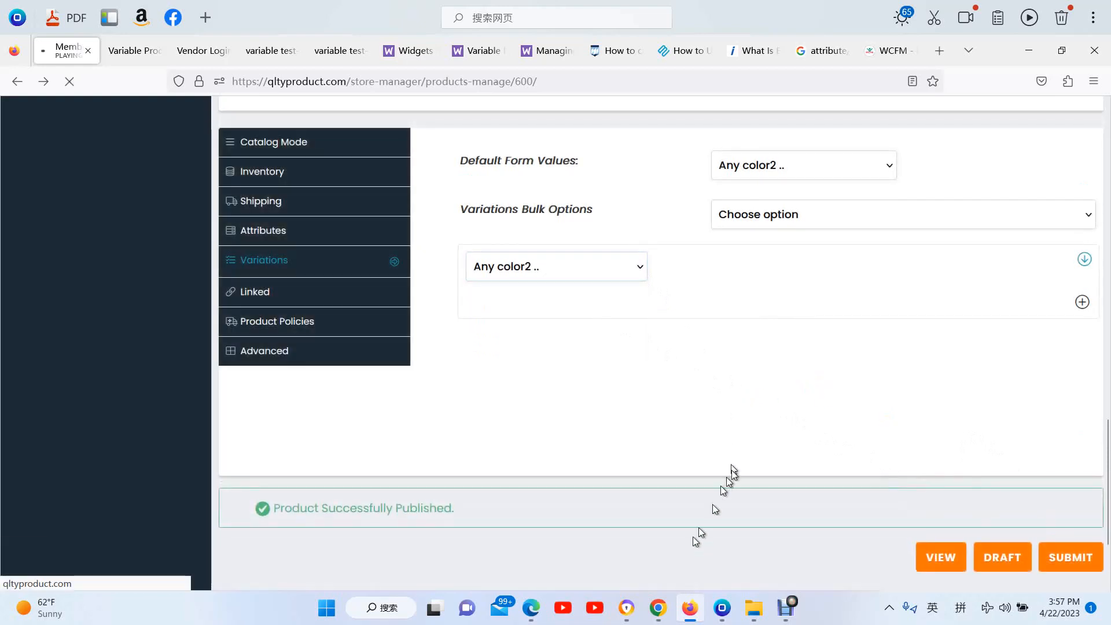
- Switch to Chrome, return from the cart to the Variable Product Color Test page and reload it
mouse_move(655, 599)
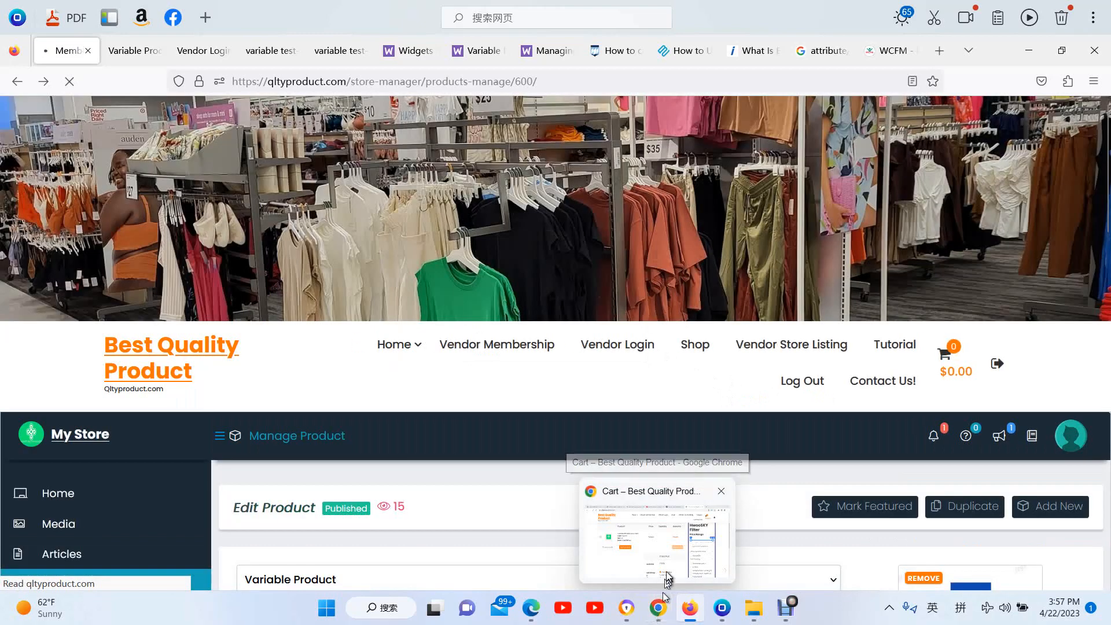
left_click(660, 566)
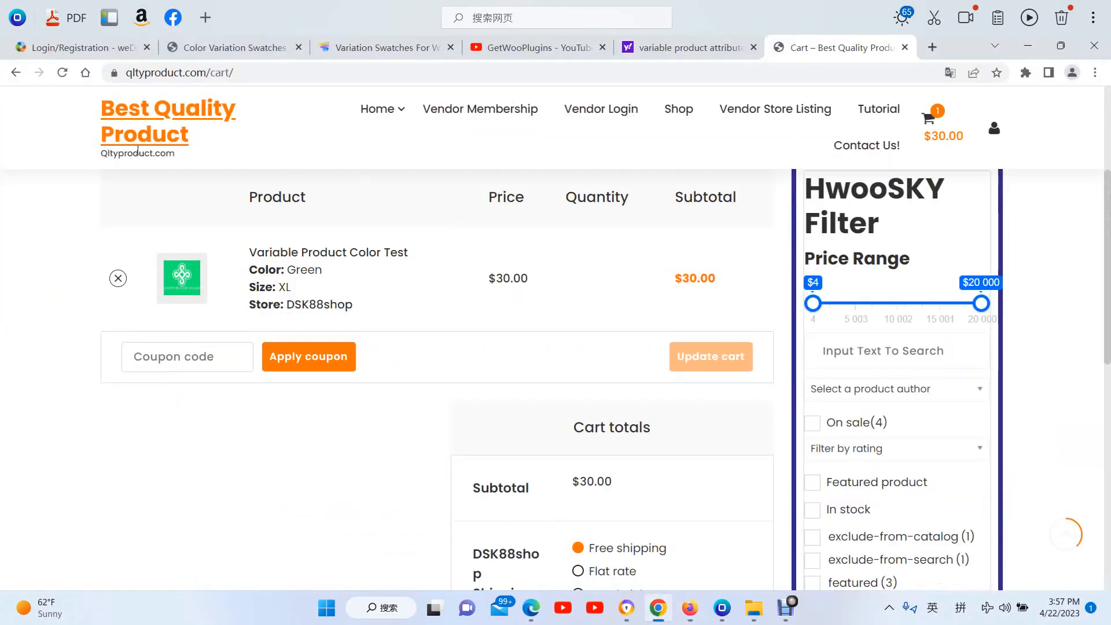
left_click(16, 73)
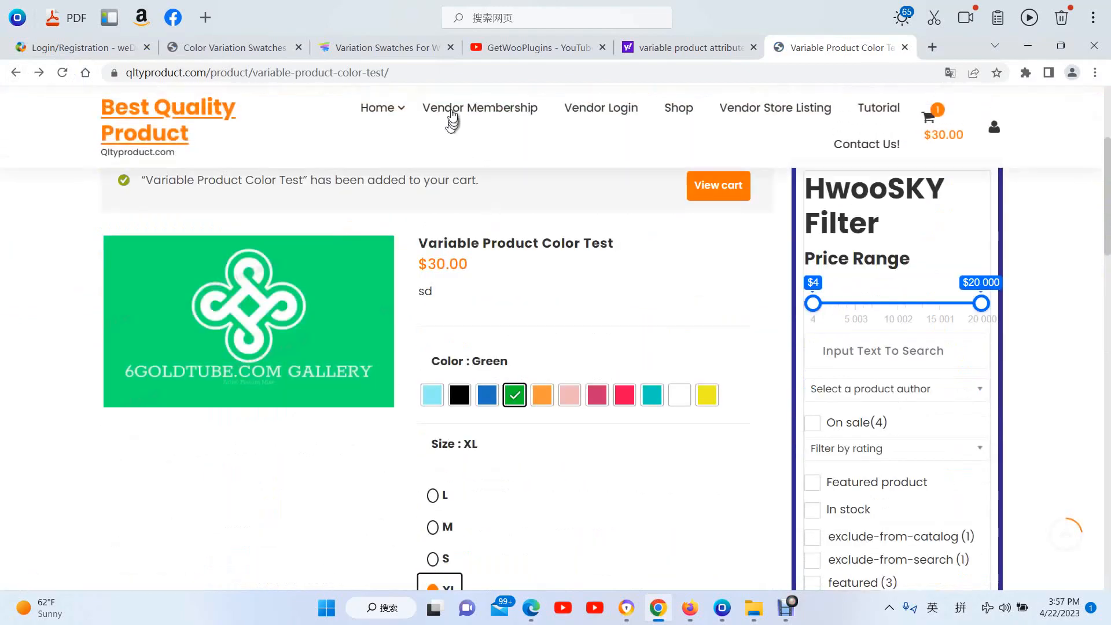
left_click(432, 72)
key("Return")
key("super+s")
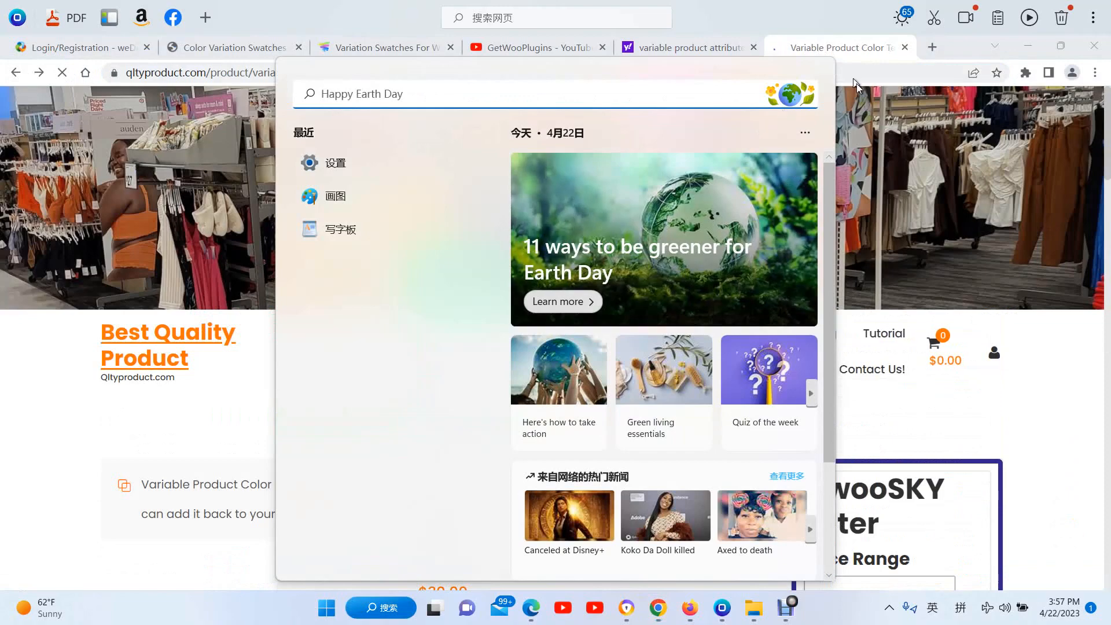
left_click(193, 428)
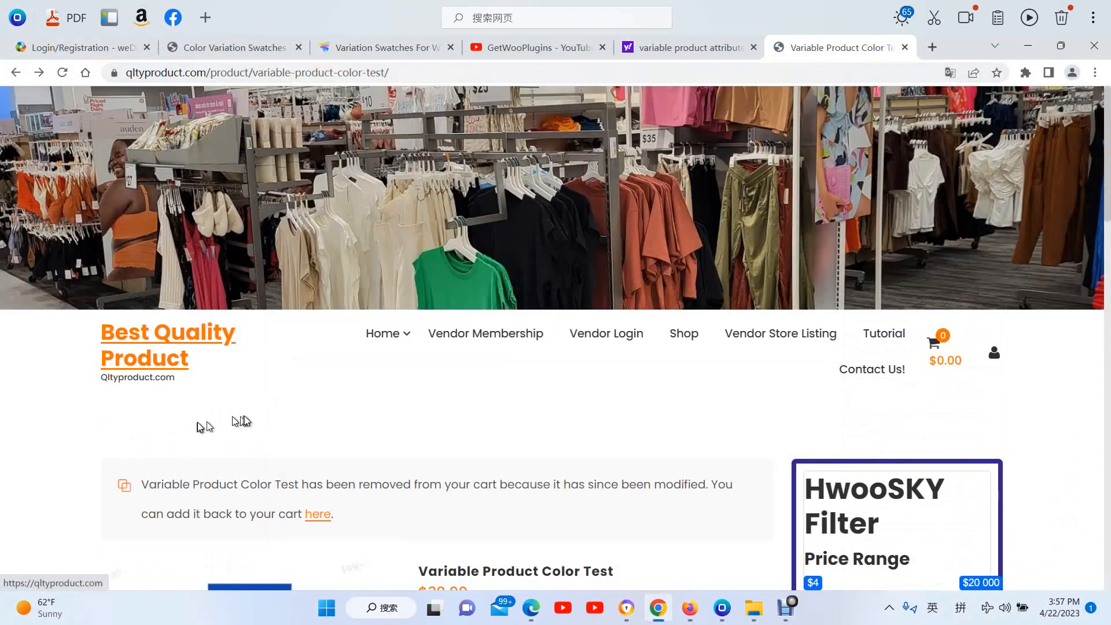
- Try the color2 options on the storefront product page, choosing blue and ending on Green
scroll(501, 412, "down", 5)
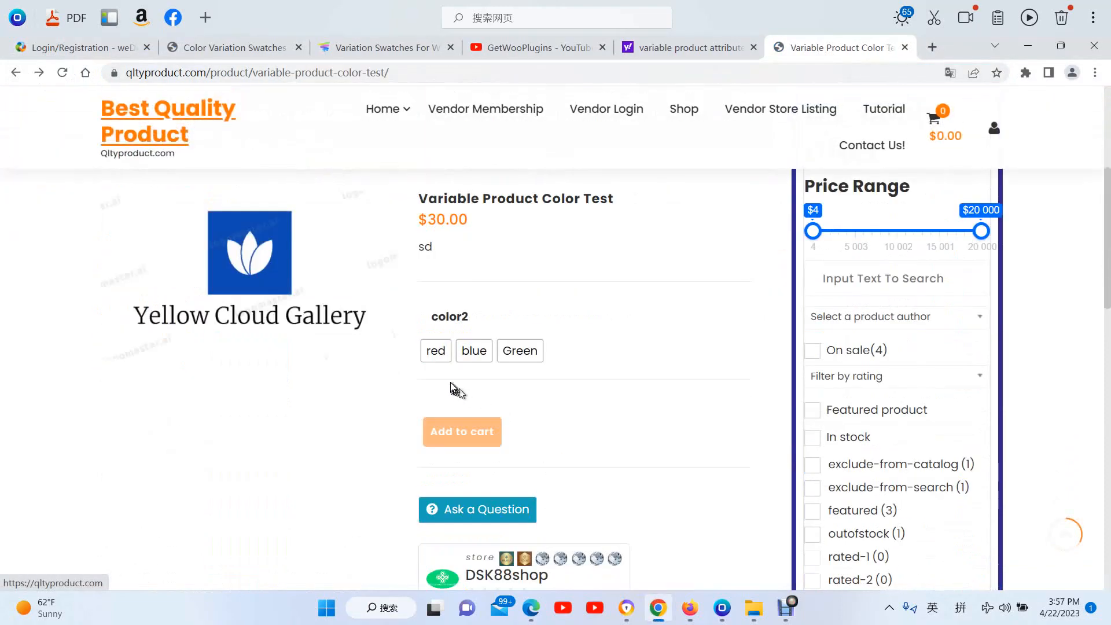
left_click(474, 352)
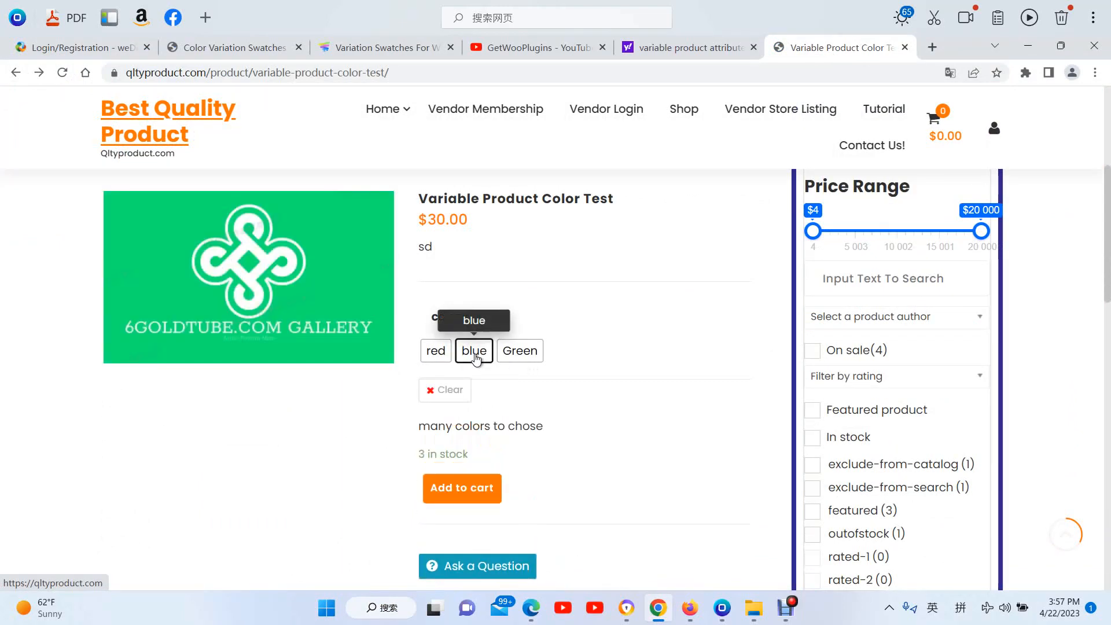
left_click(524, 356)
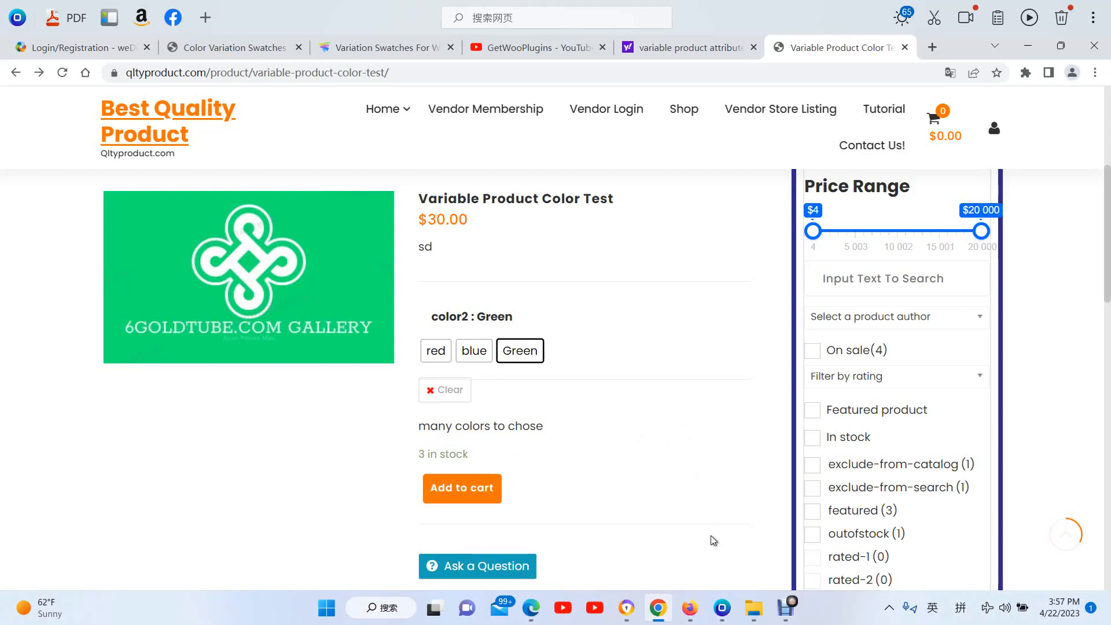
- Switch to the WordPress admin browser window and examine the terms and swatches of the Color product attribute
mouse_move(722, 607)
left_click(711, 554)
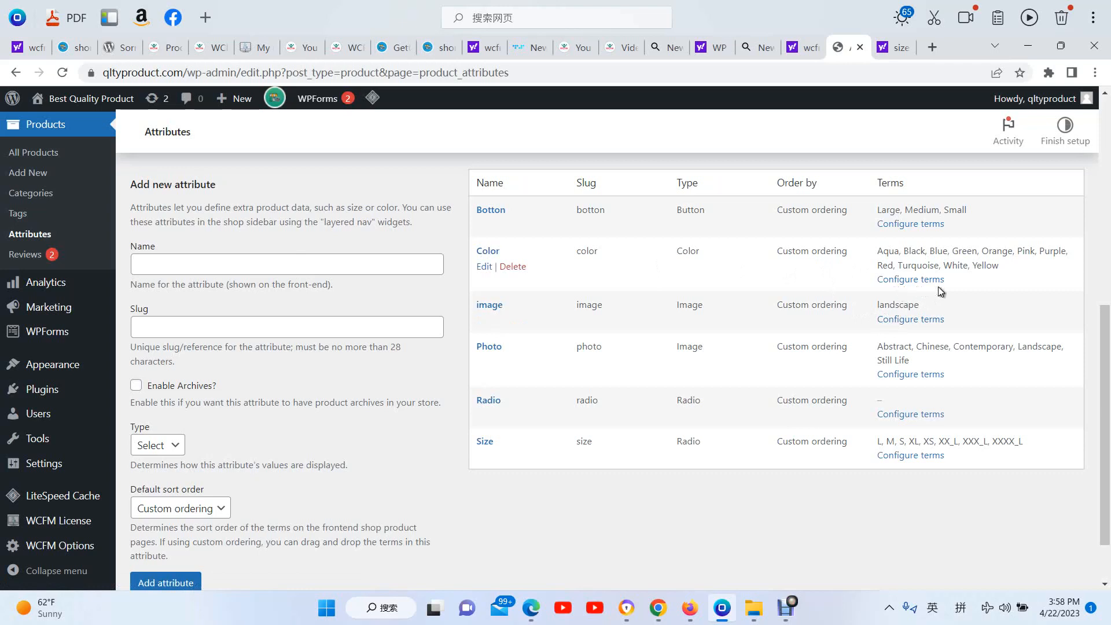
left_click(483, 255)
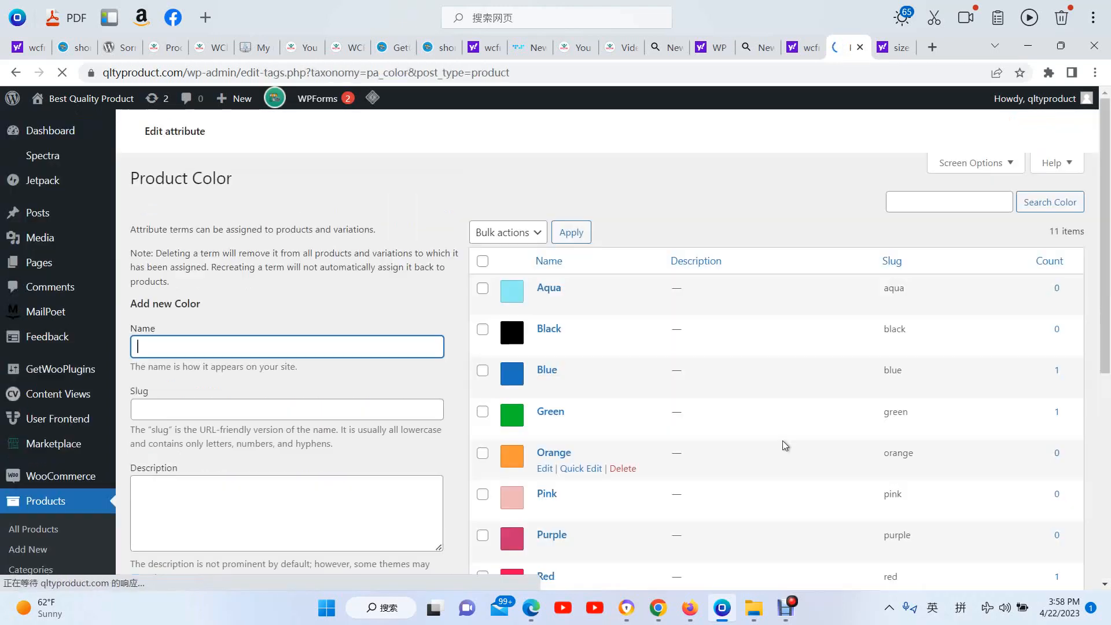
scroll(782, 432, "down", 4)
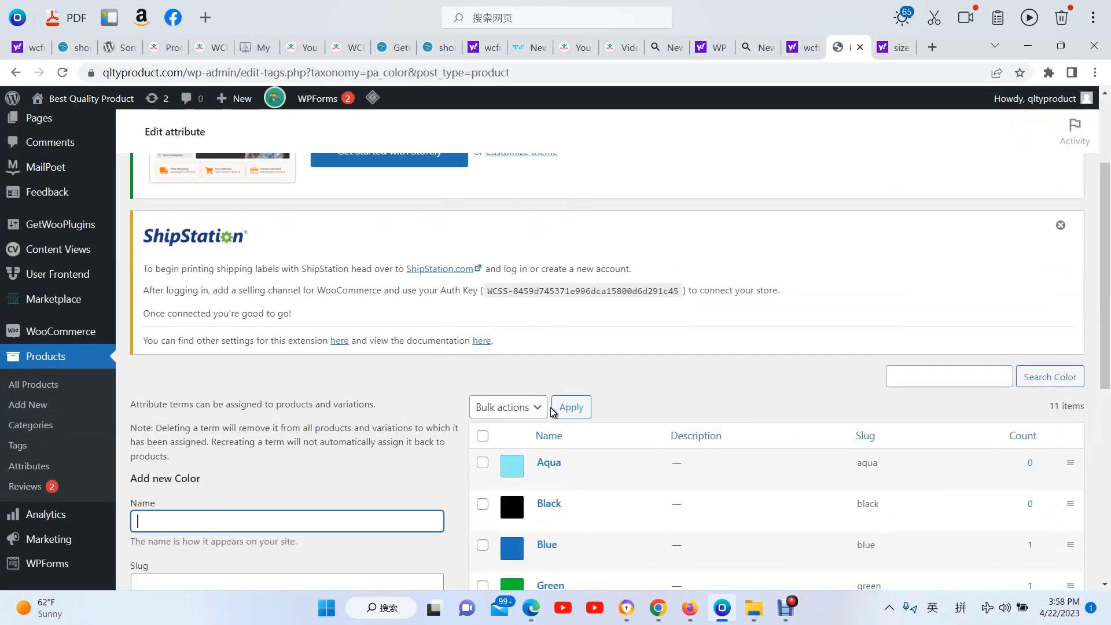
scroll(549, 393, "down", 3)
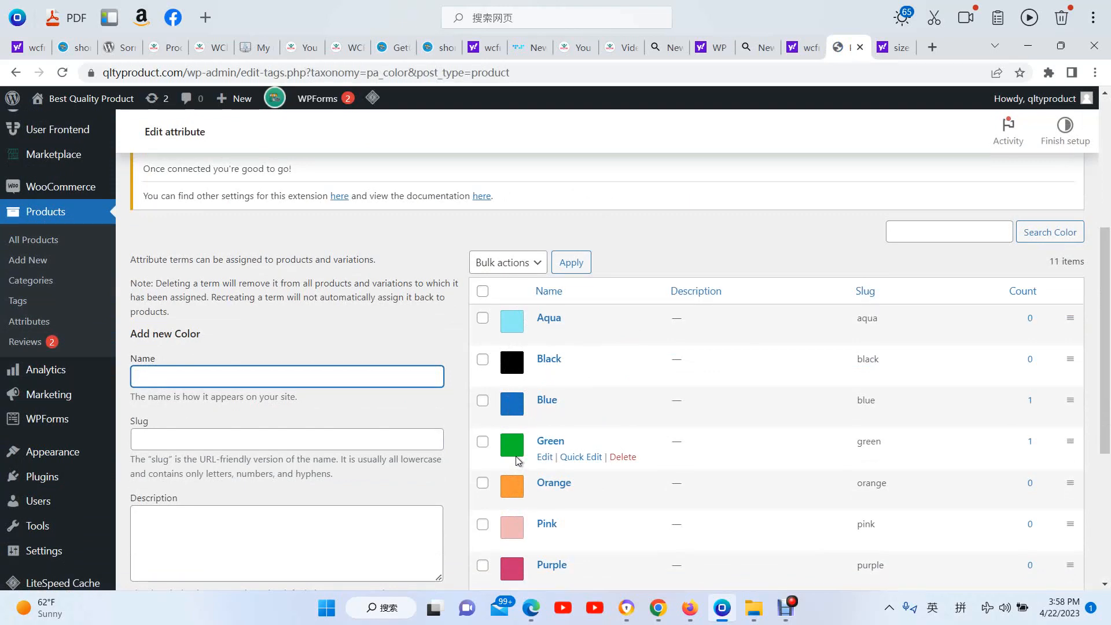
scroll(517, 460, "down", 2)
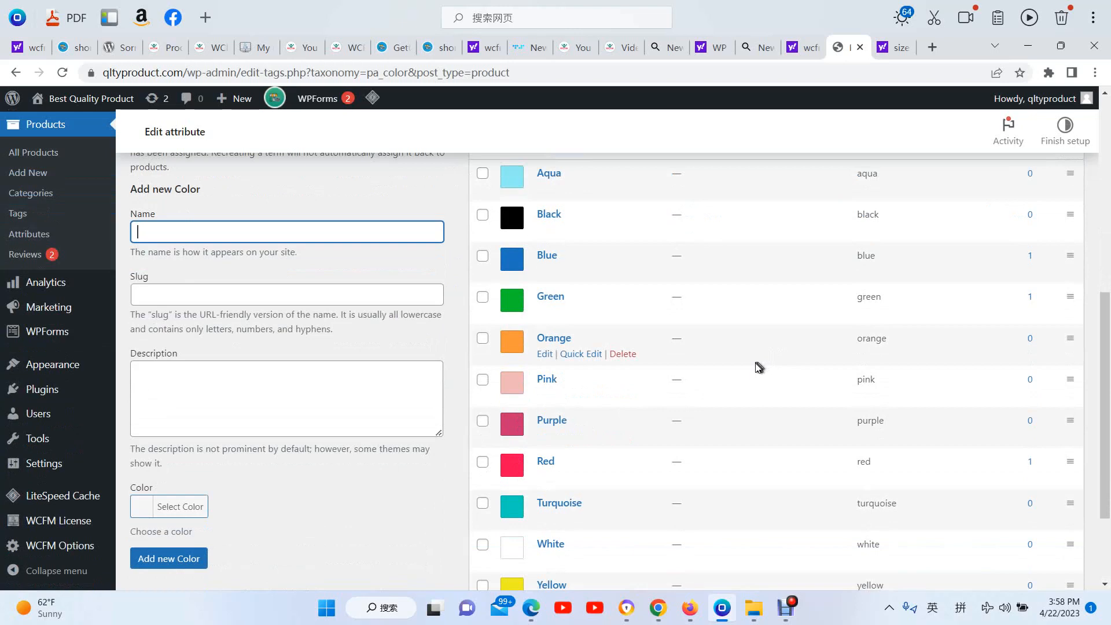
left_click(795, 594)
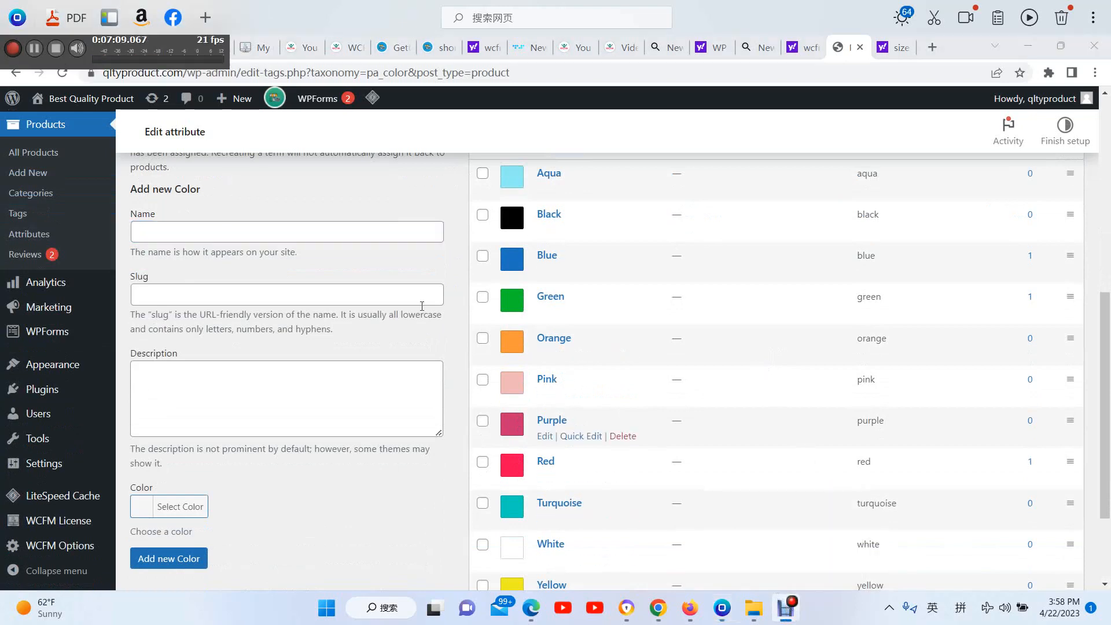